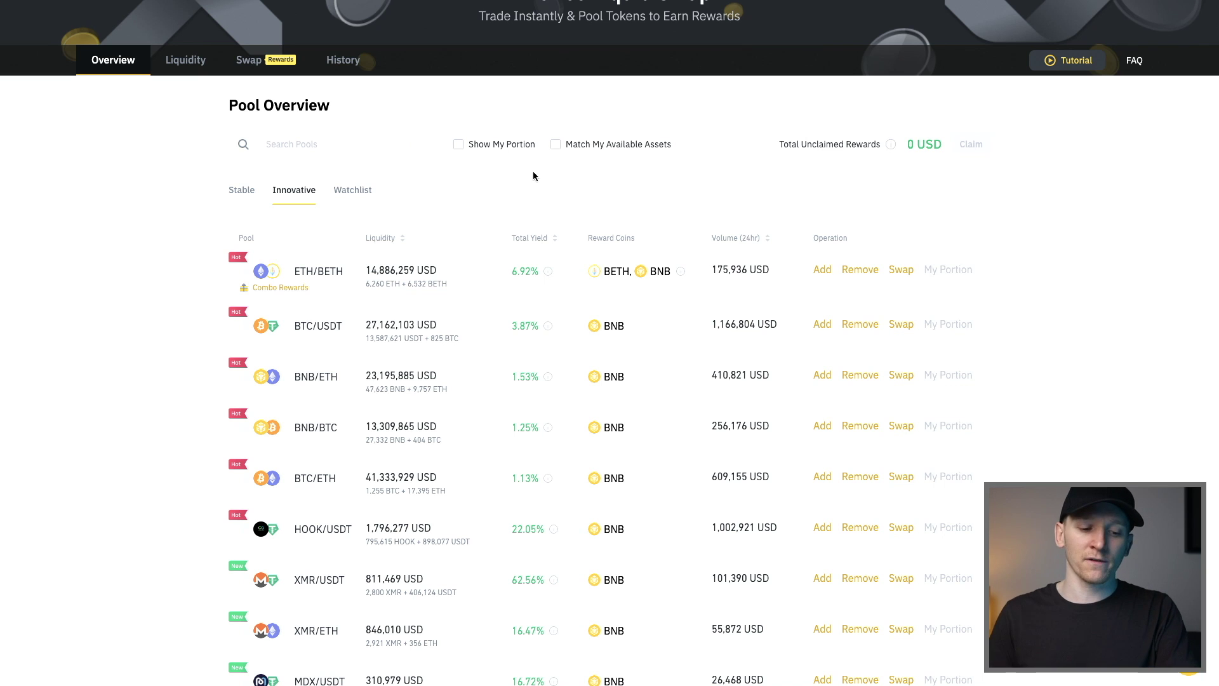
- Look over the innovative liquidity pools in the pool overview and the reward coins of the ETH/BETH pool
scroll(534, 171, "up", 2)
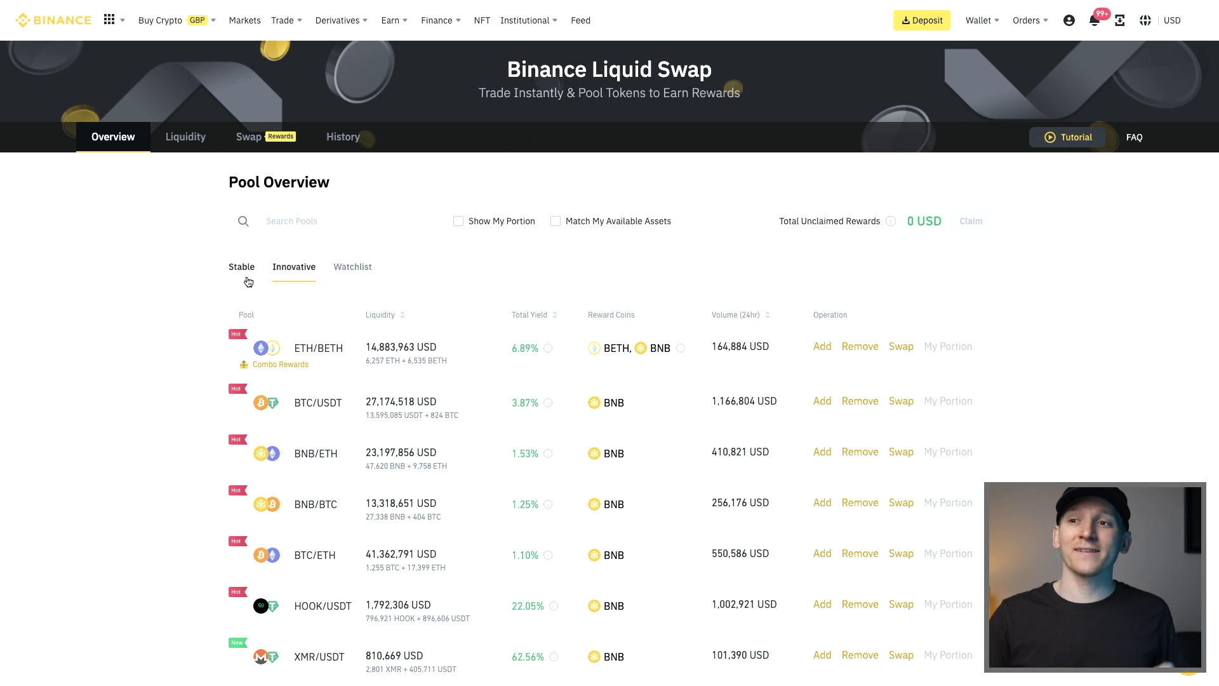
mouse_move(401, 29)
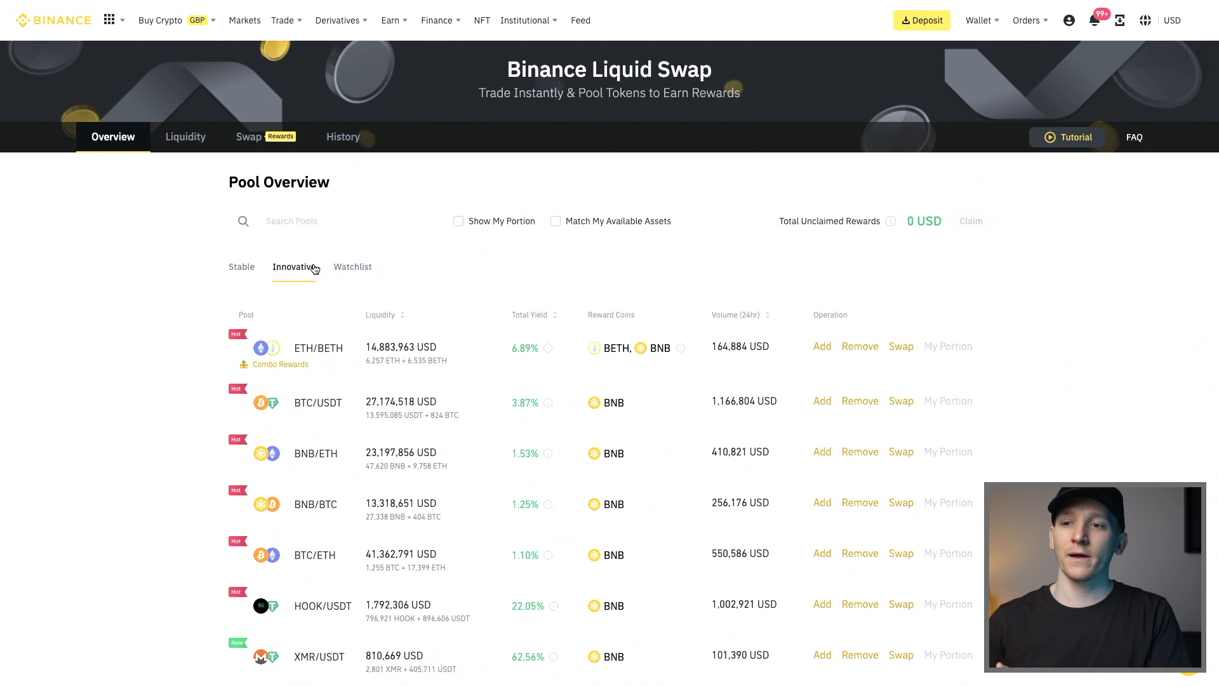
scroll(305, 278, "down", 2)
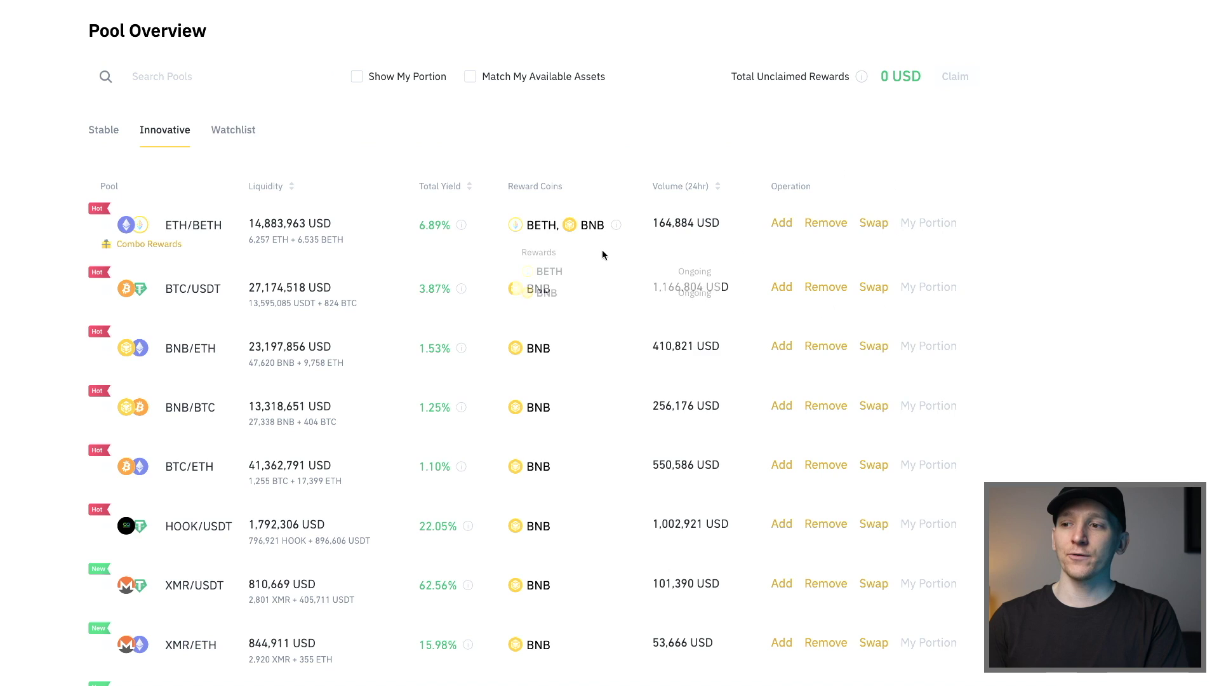
scroll(558, 237, "up", 4)
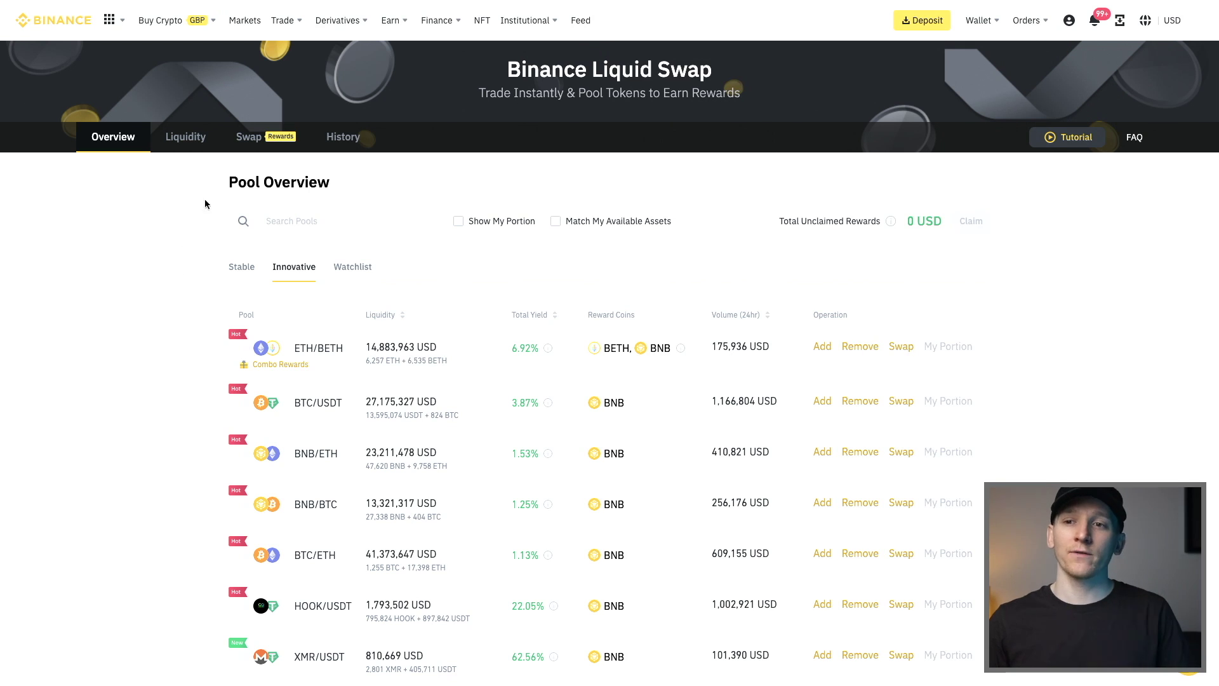
- Open the token swap form and set it to swap the maximum available ETH amount into BETH
left_click(254, 141)
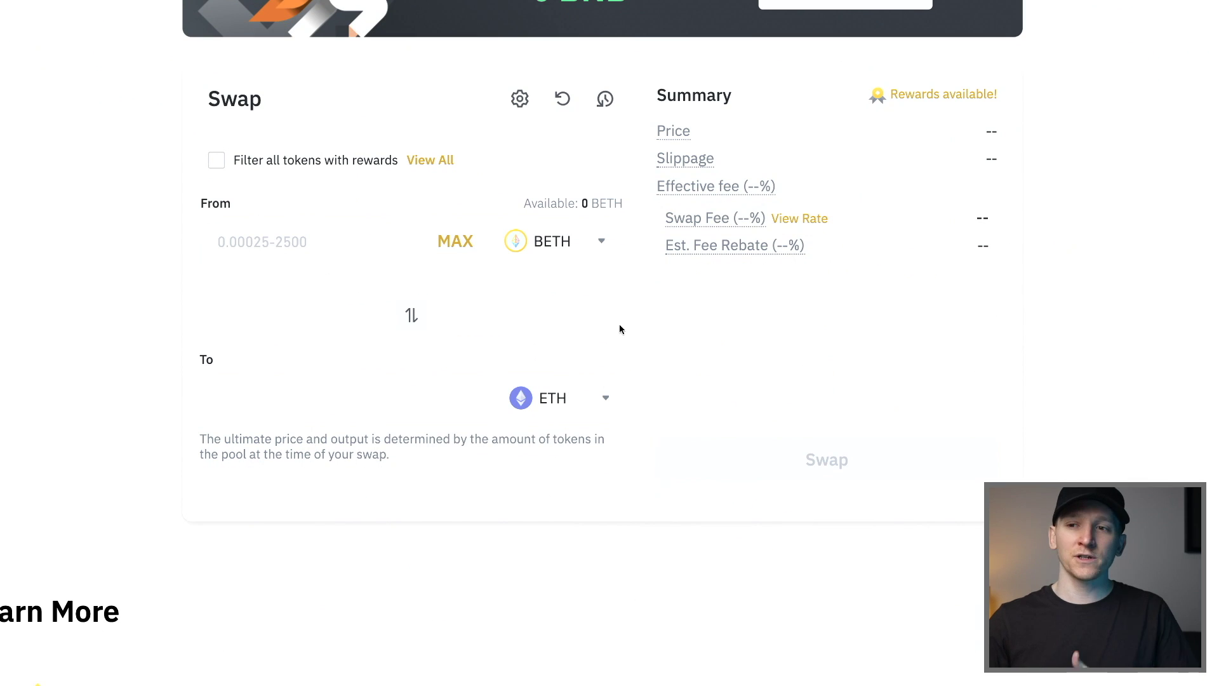
left_click(562, 243)
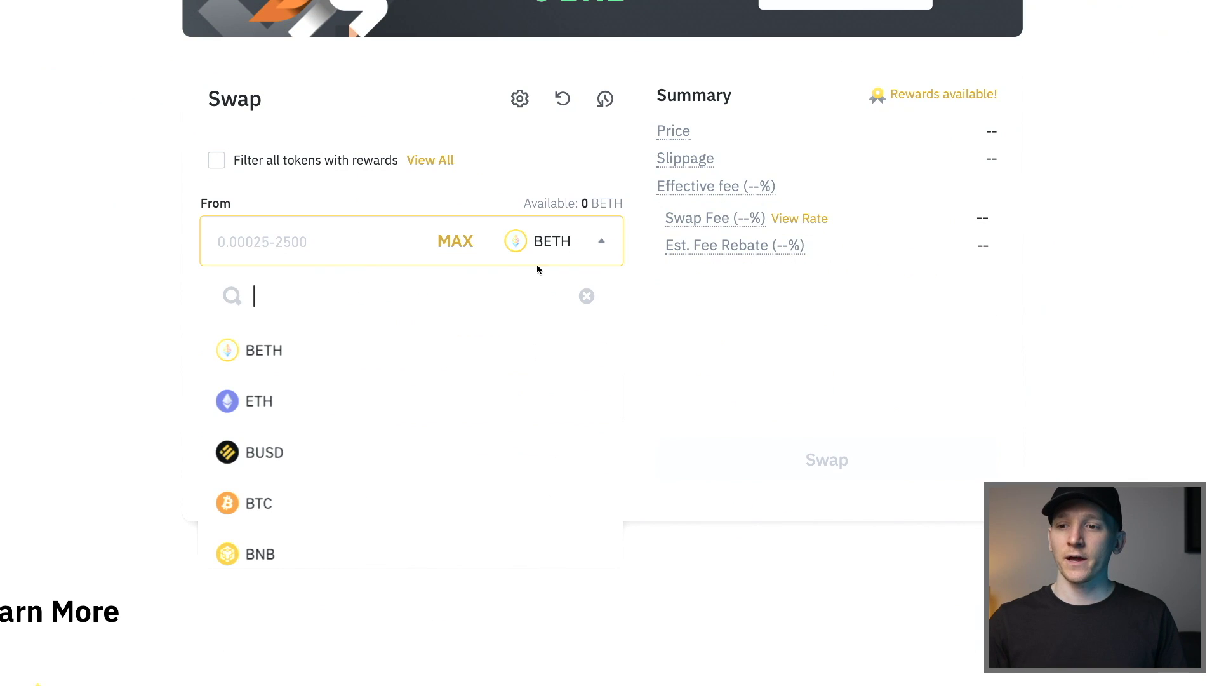
left_click(259, 398)
left_click(463, 241)
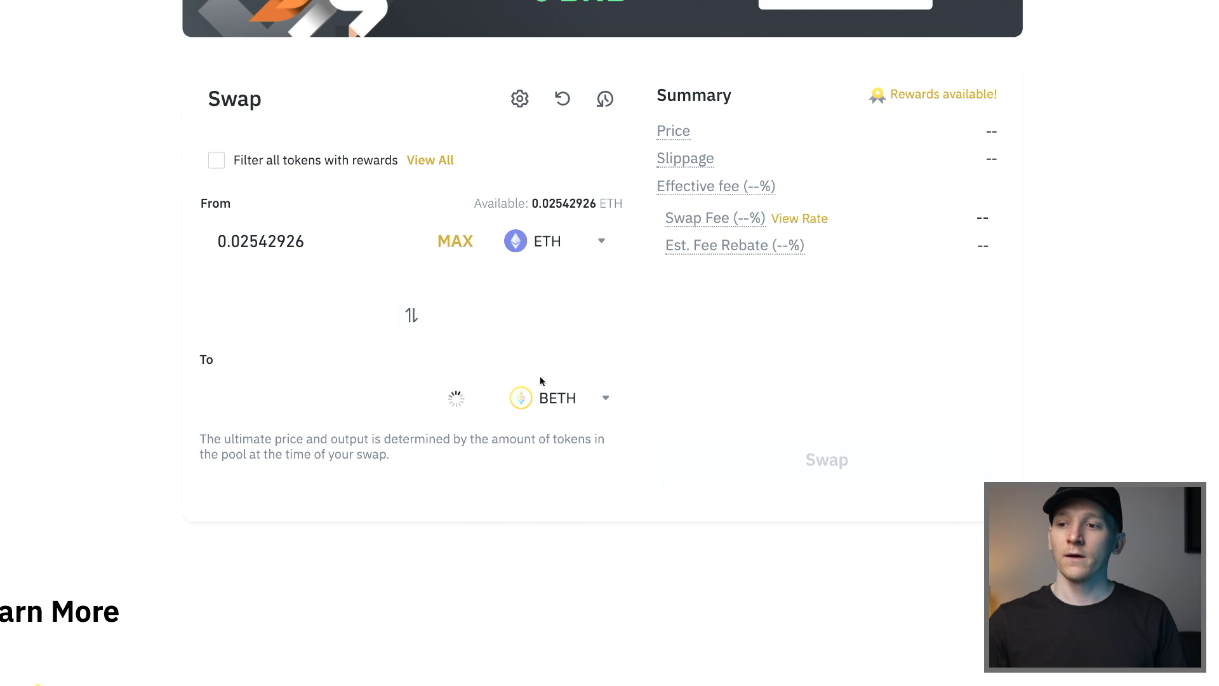
left_click(553, 398)
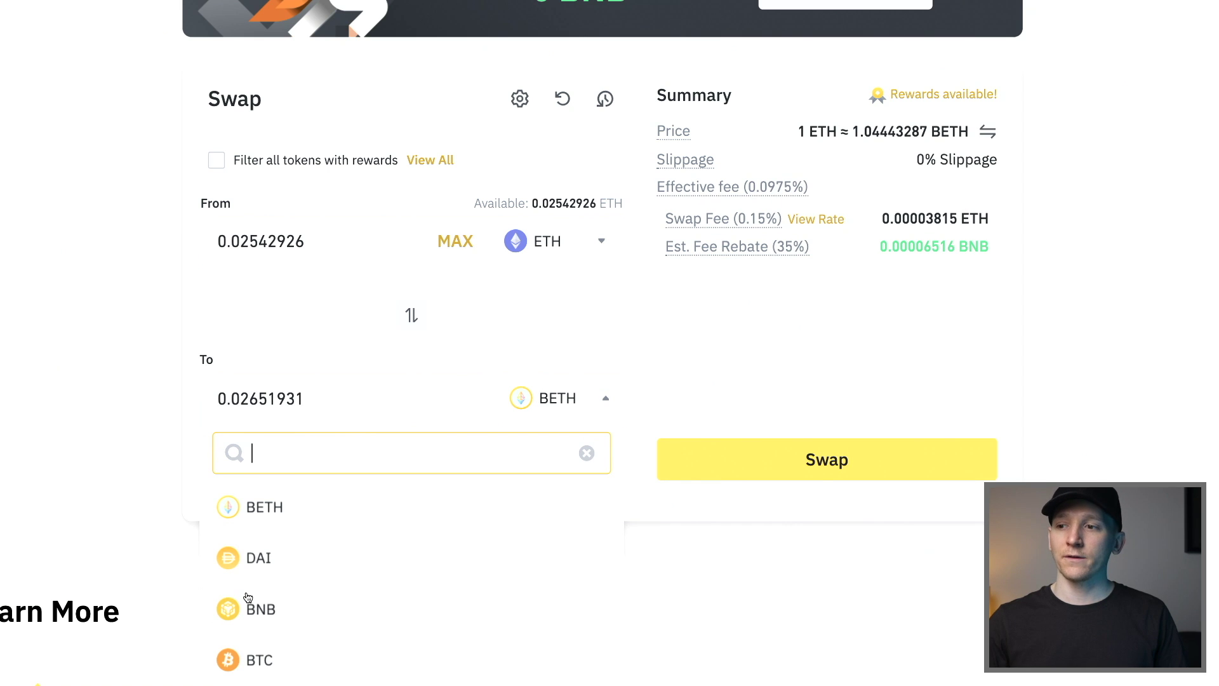
left_click(1087, 312)
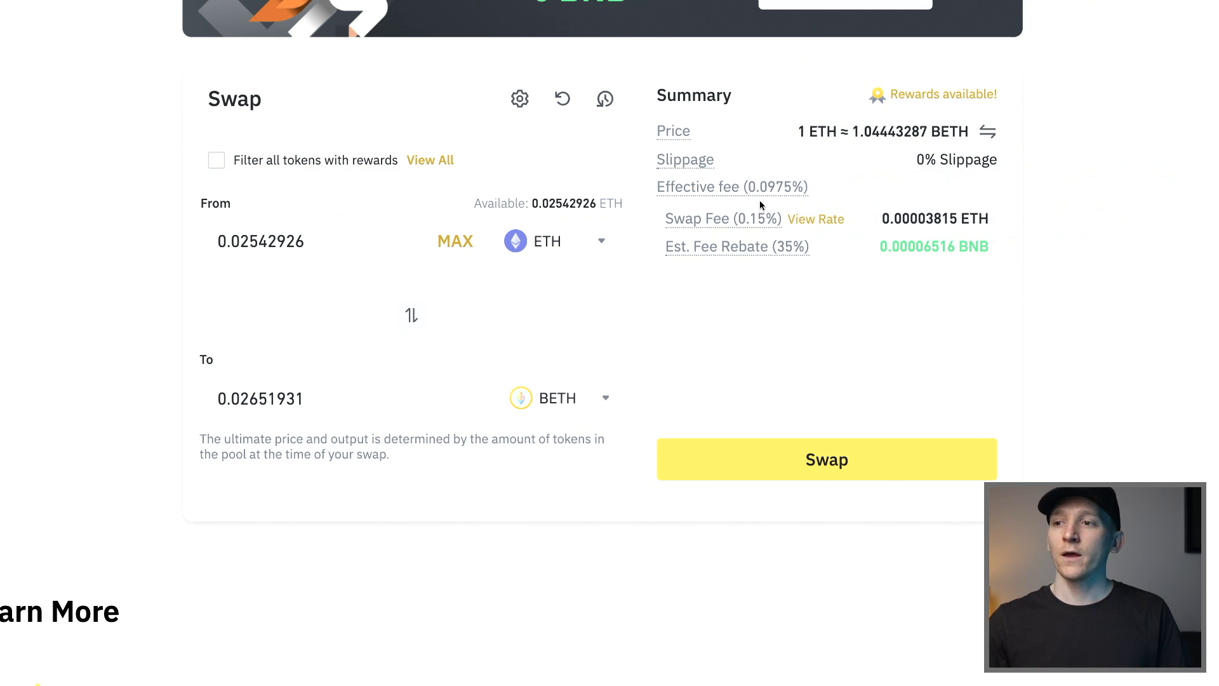
- Examine the swap summary's swap fee and estimated fee rebate along with the swap rewards
mouse_move(772, 219)
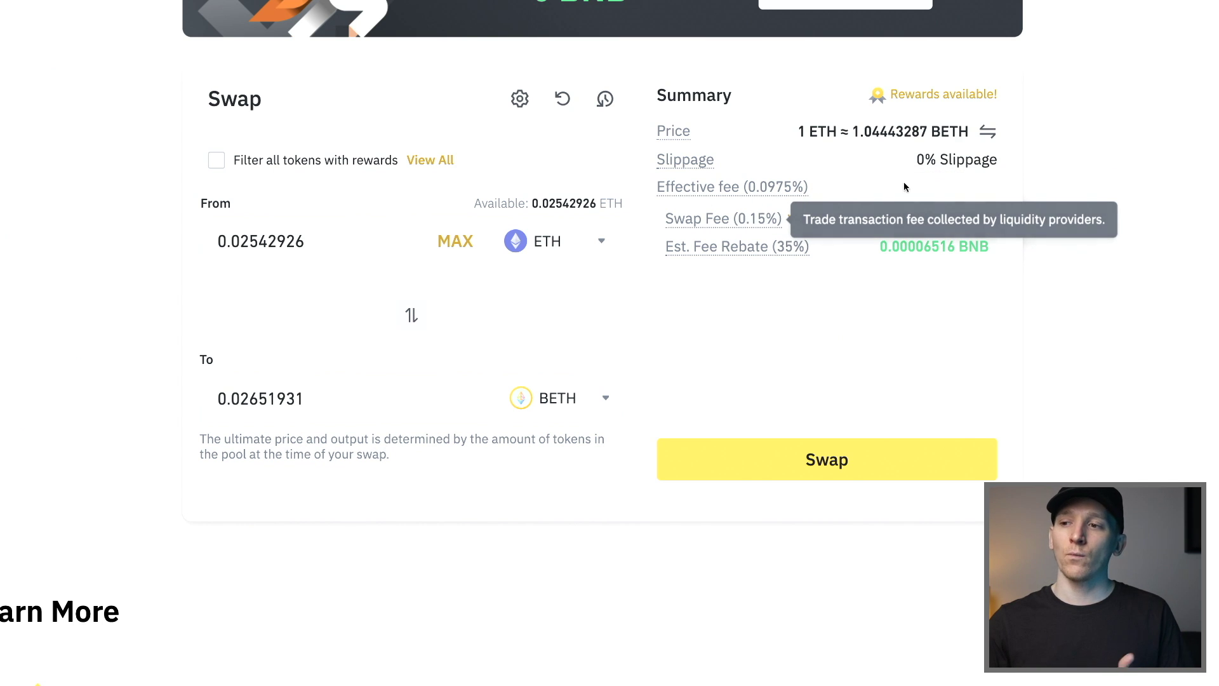
scroll(1053, 192, "up", 2)
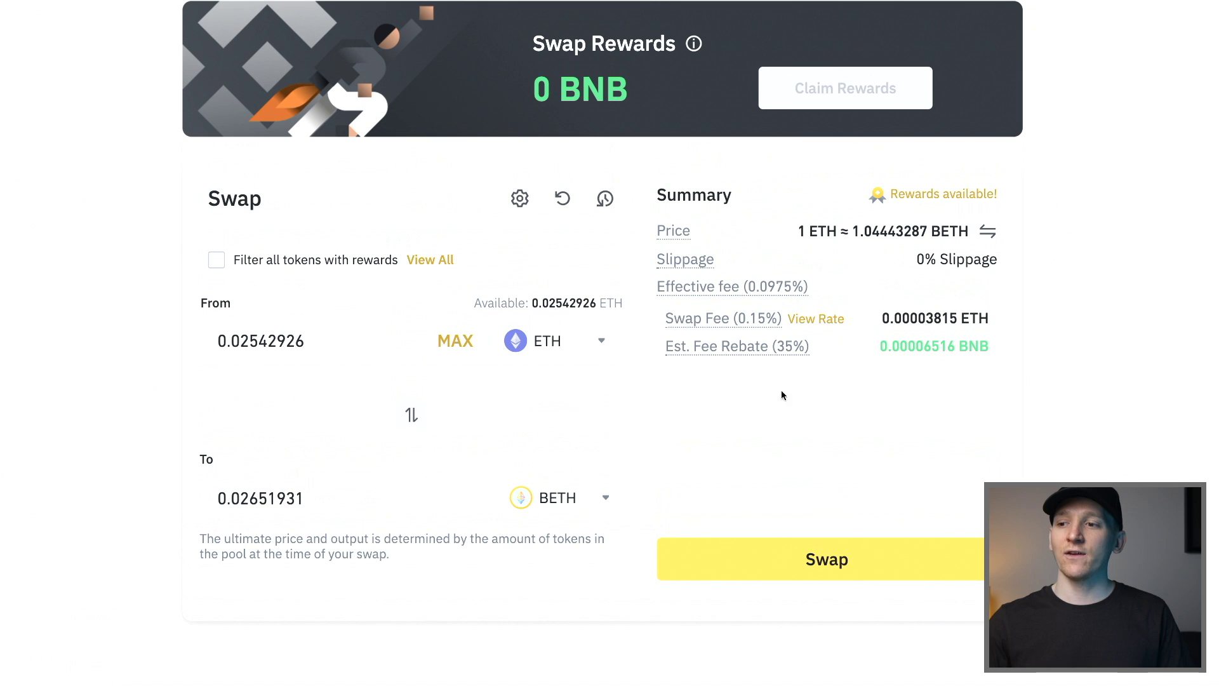
mouse_move(724, 356)
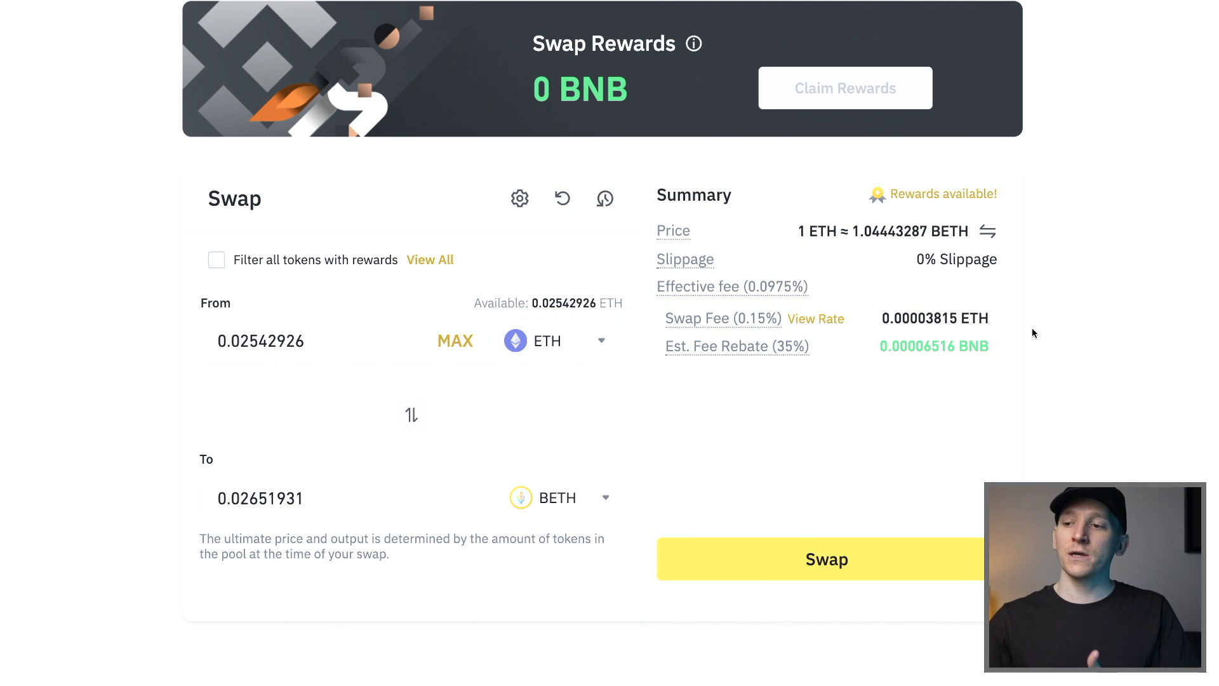
scroll(1032, 329, "down", 2)
scroll(837, 391, "up", 2)
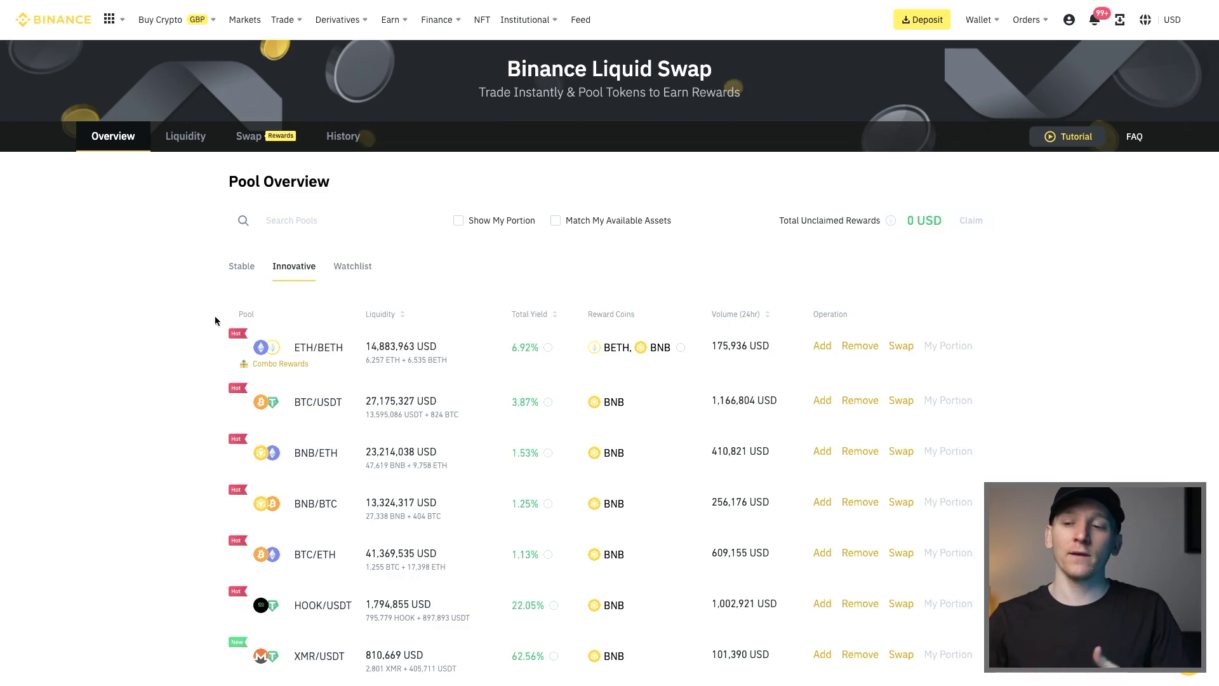
- Compare the token pairs, liquidity and total yield of the innovative pools in the pool overview
scroll(527, 330, "down", 2)
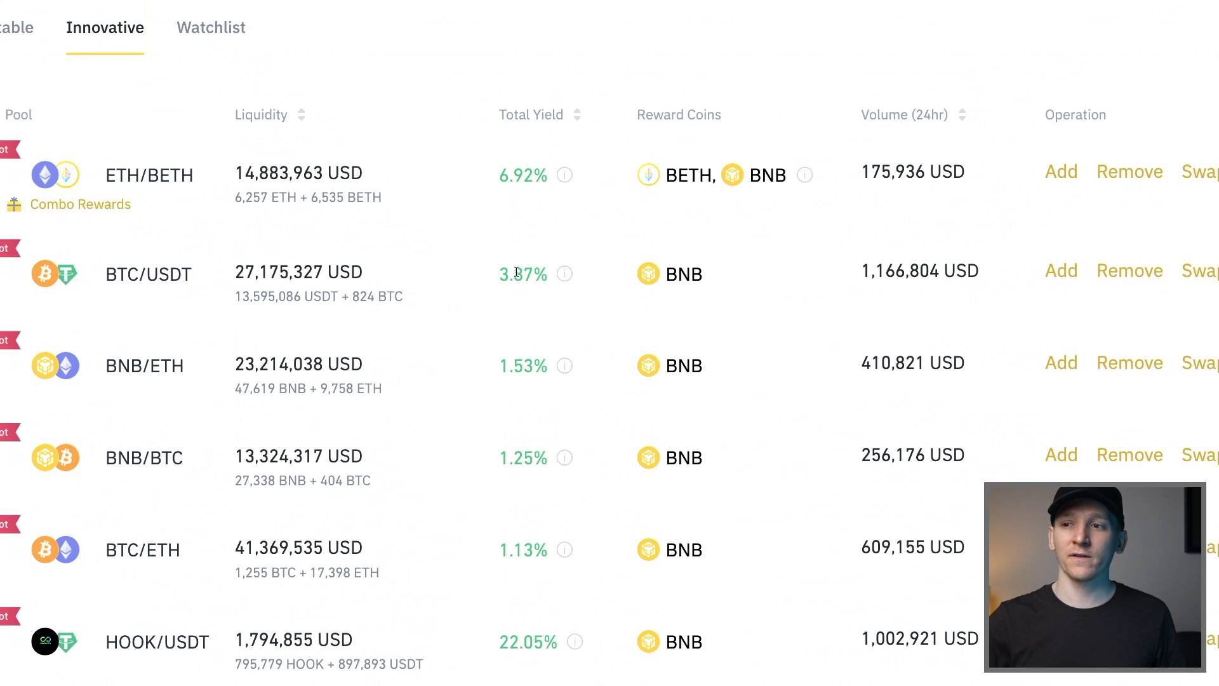
scroll(570, 200, "up", 2)
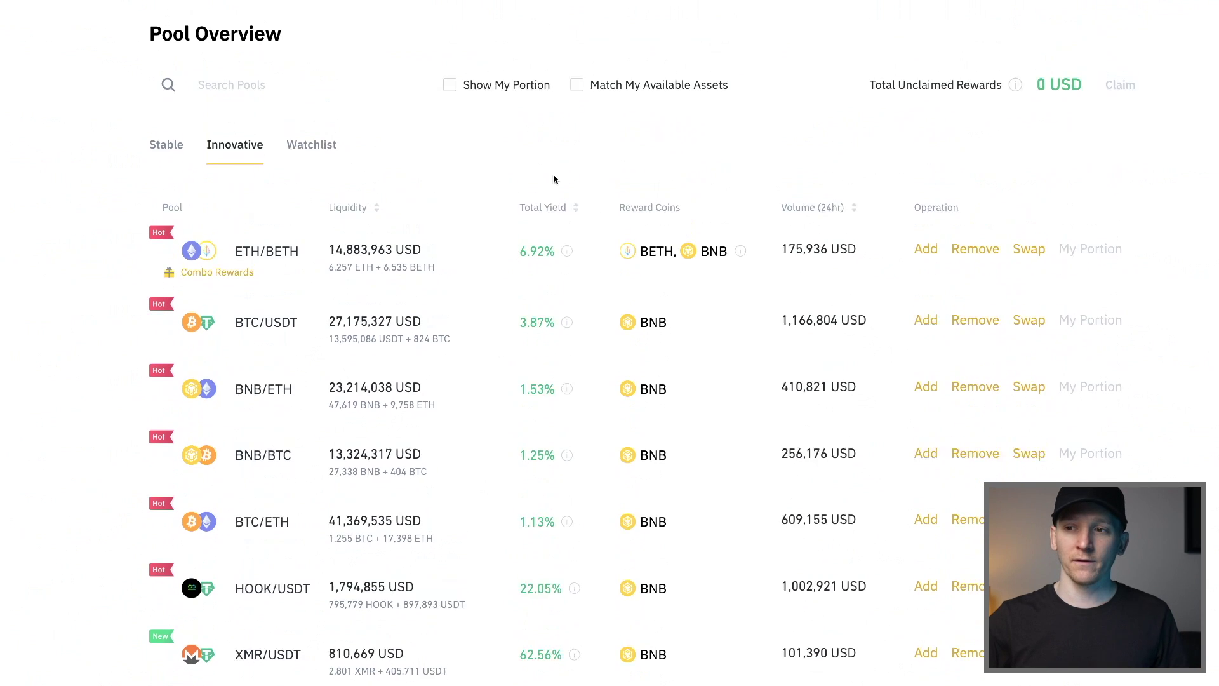
scroll(548, 182, "up", 1)
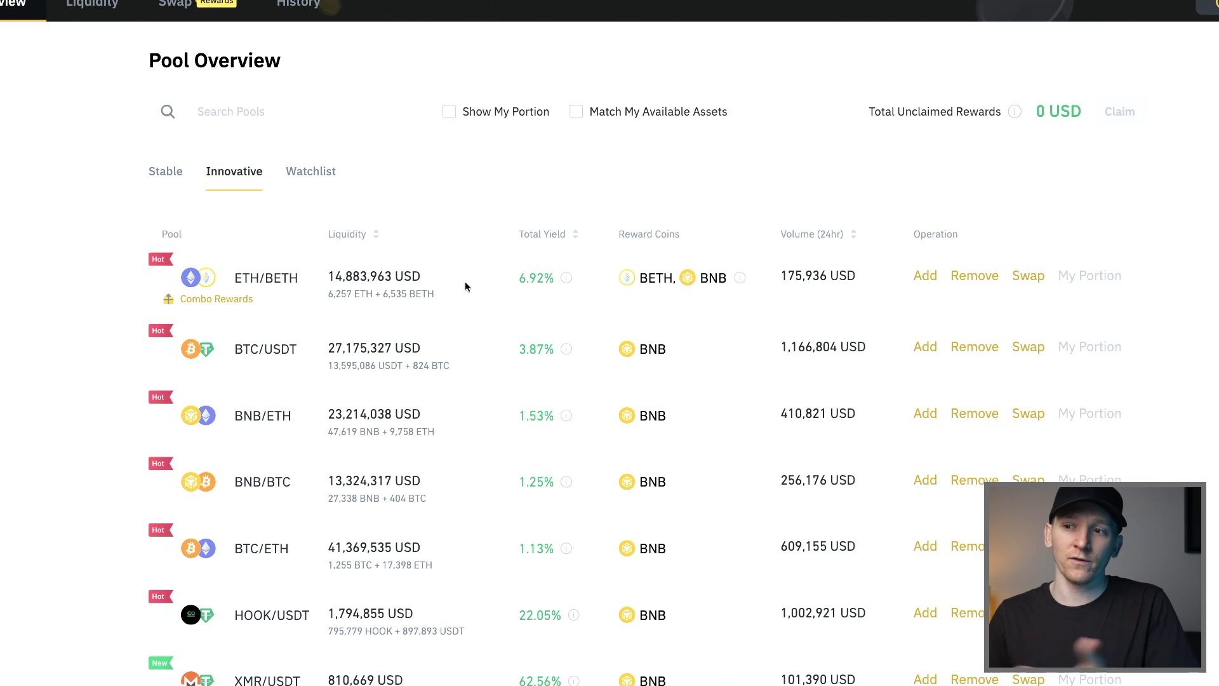
scroll(521, 283, "down", 1)
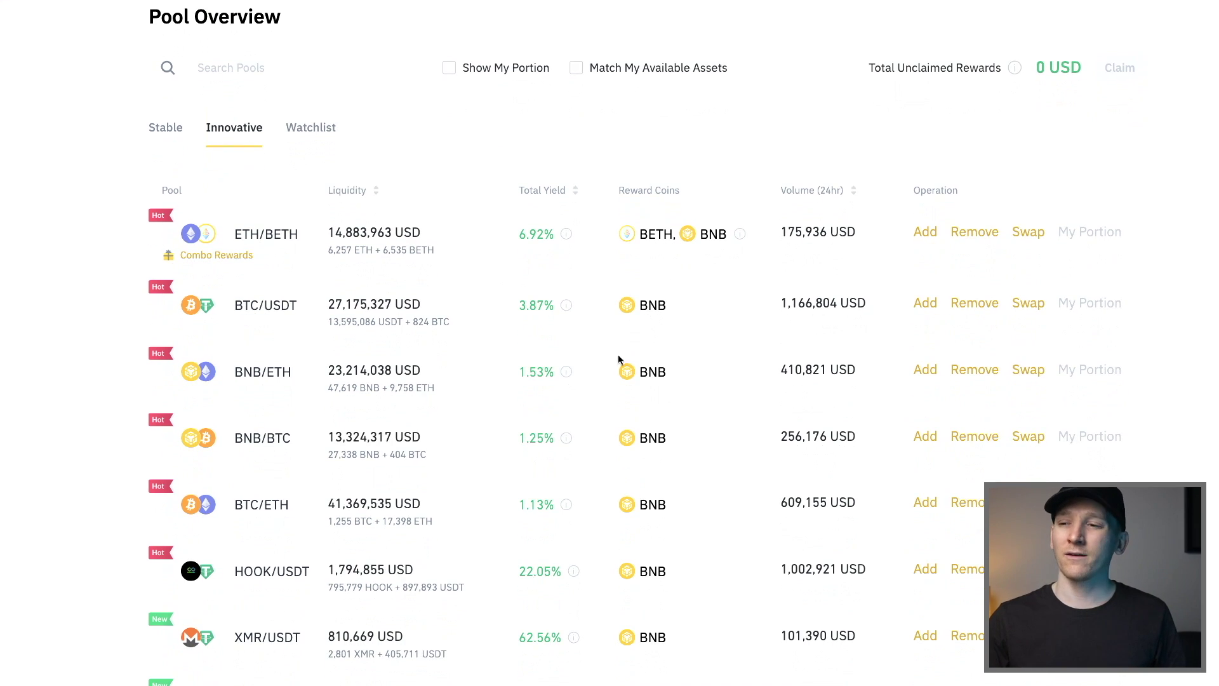
scroll(660, 300, "down", 1)
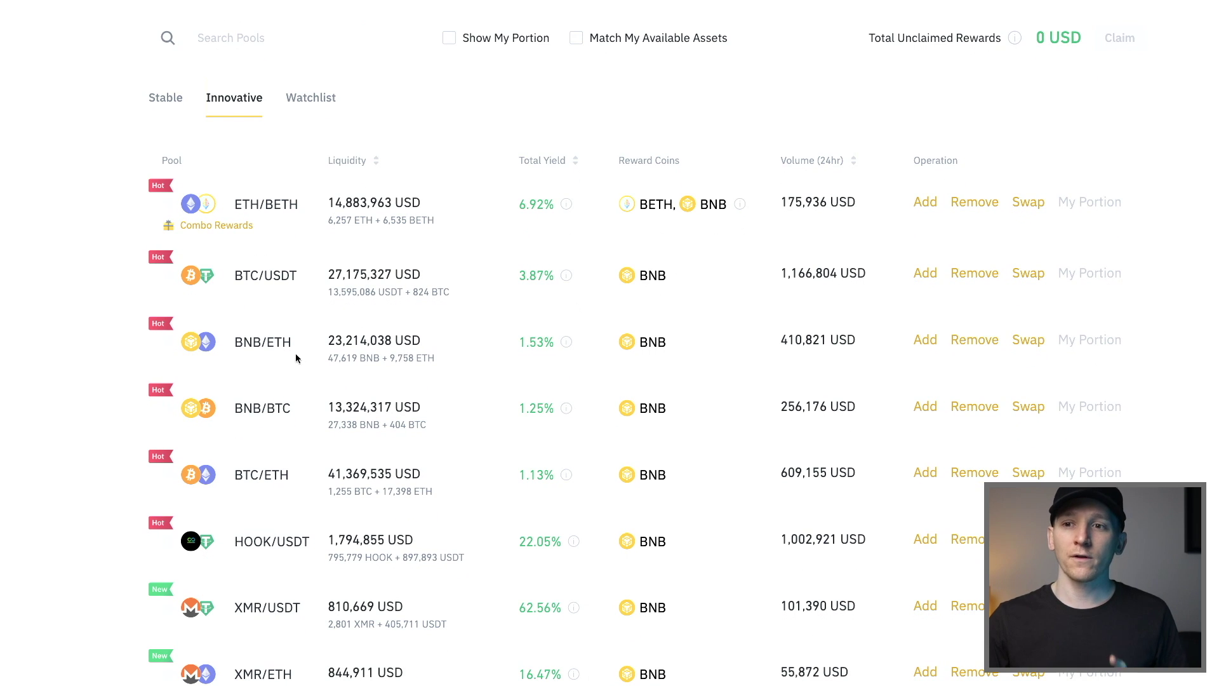
scroll(295, 353, "up", 1)
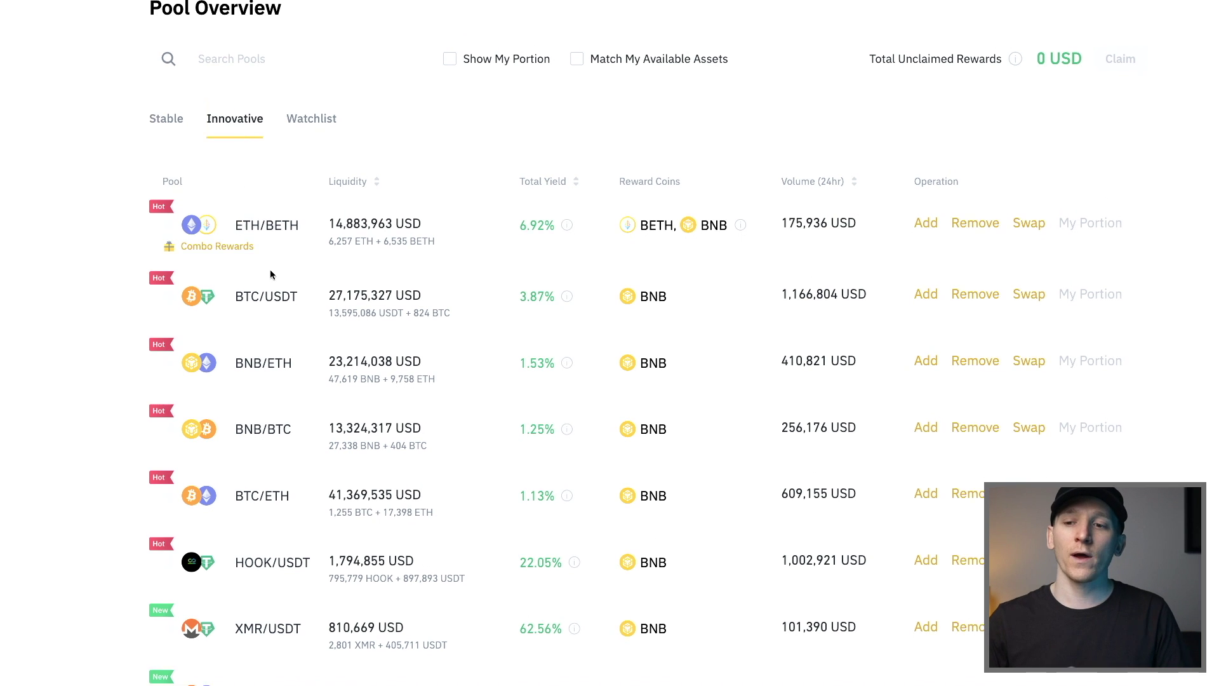
scroll(268, 309, "down", 1)
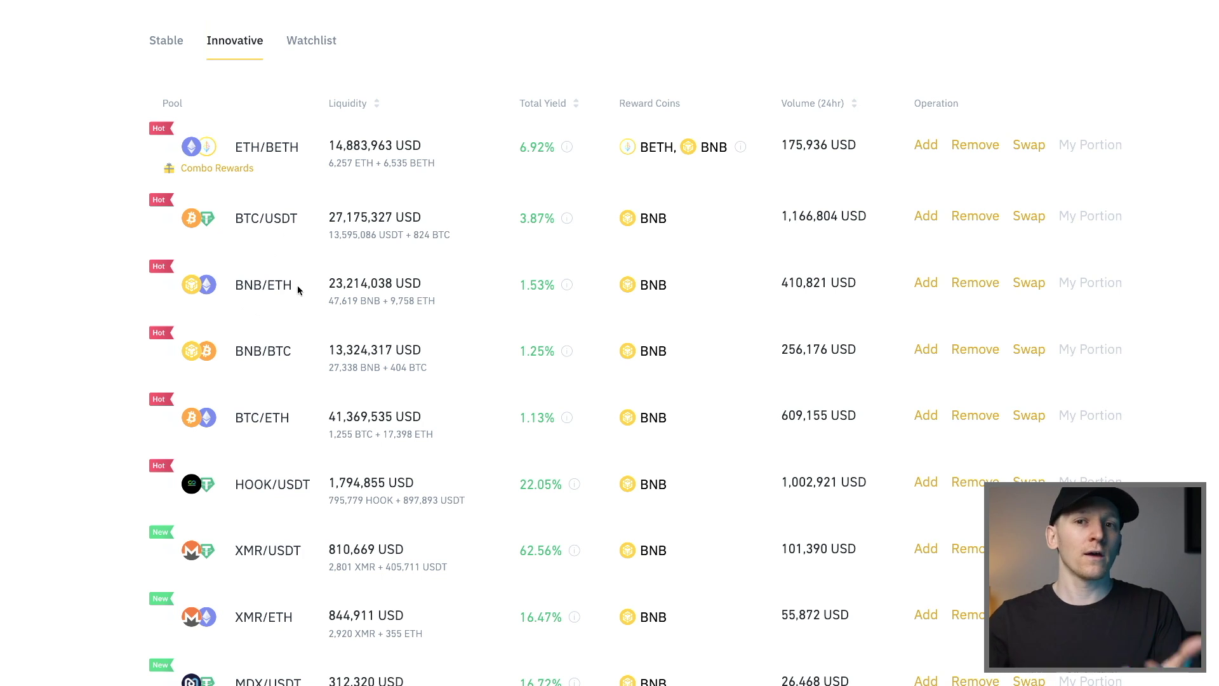
scroll(287, 332, "down", 2)
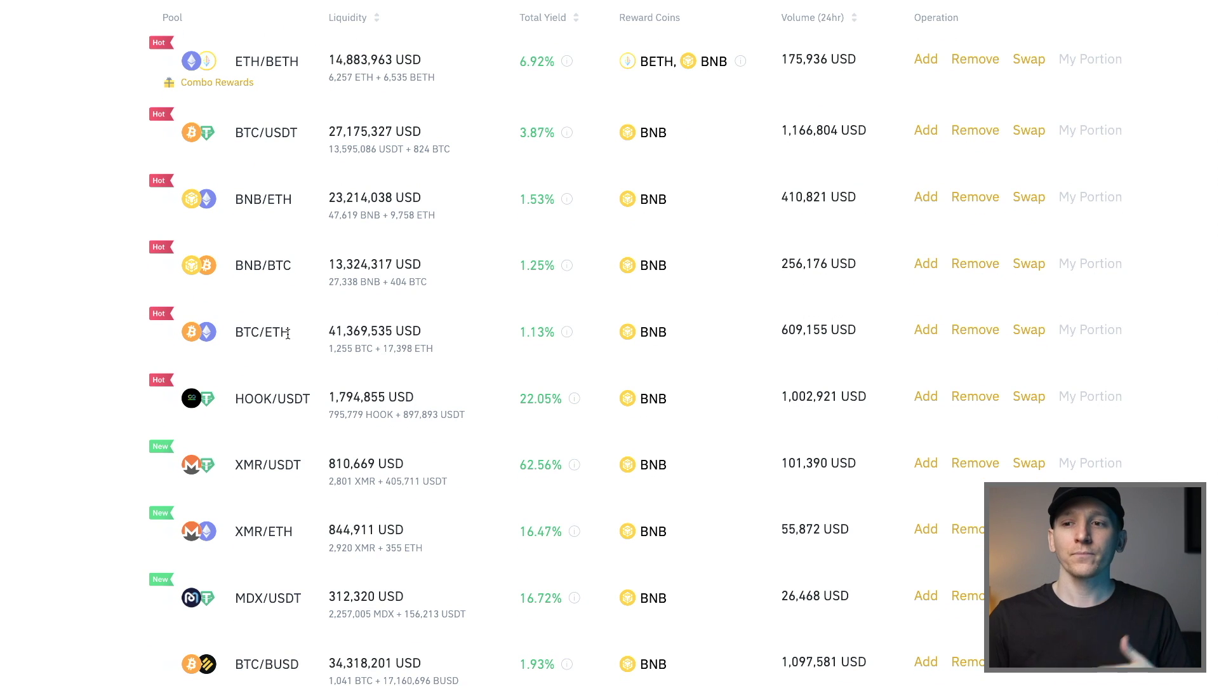
- Show the stable pools in the pool overview and look through their token pairs and yields
scroll(288, 334, "up", 2)
left_click(164, 65)
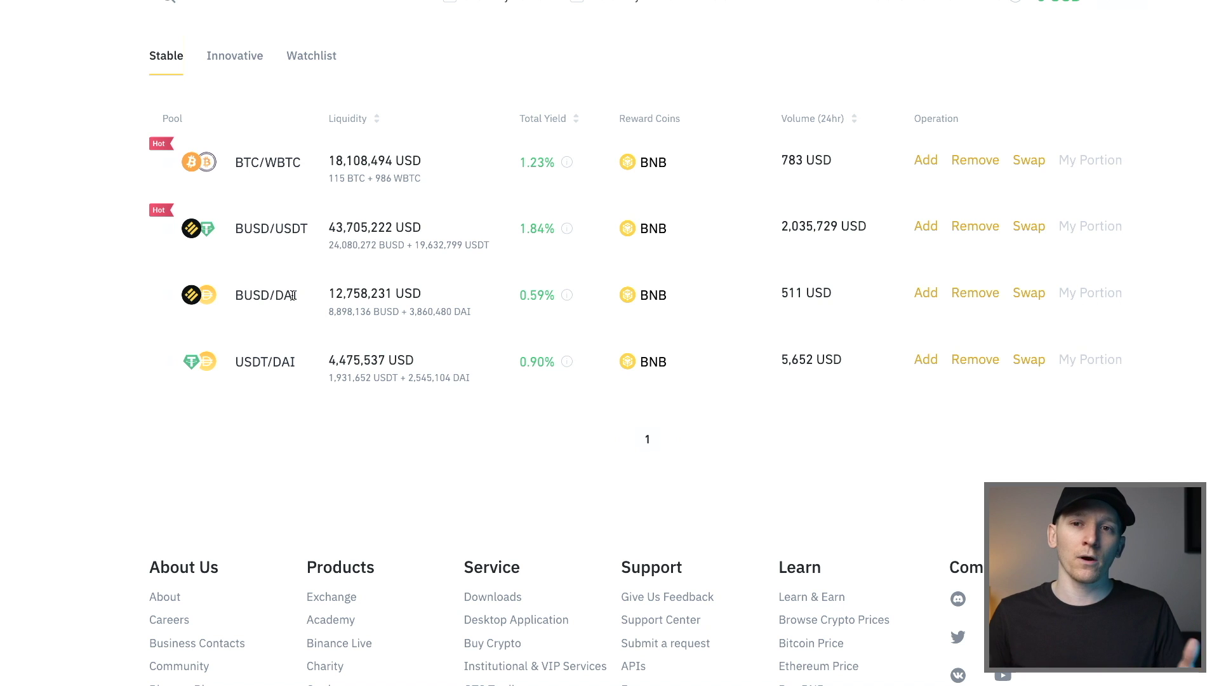
scroll(233, 311, "up", 1)
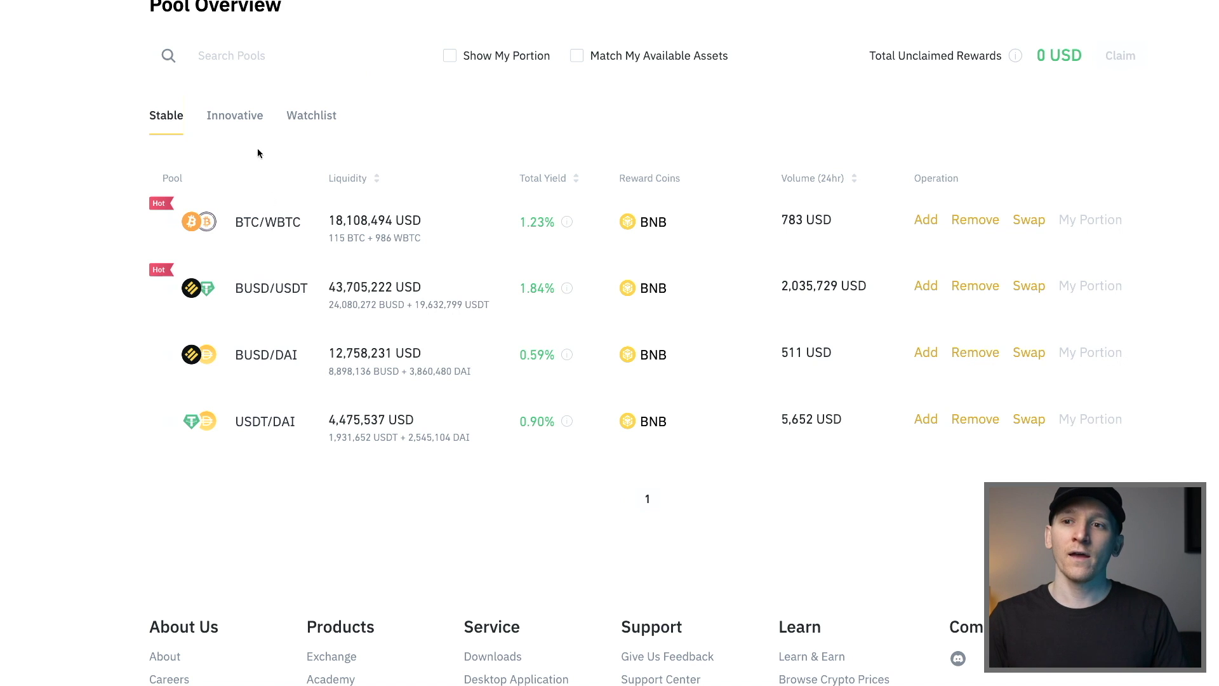
left_click(232, 119)
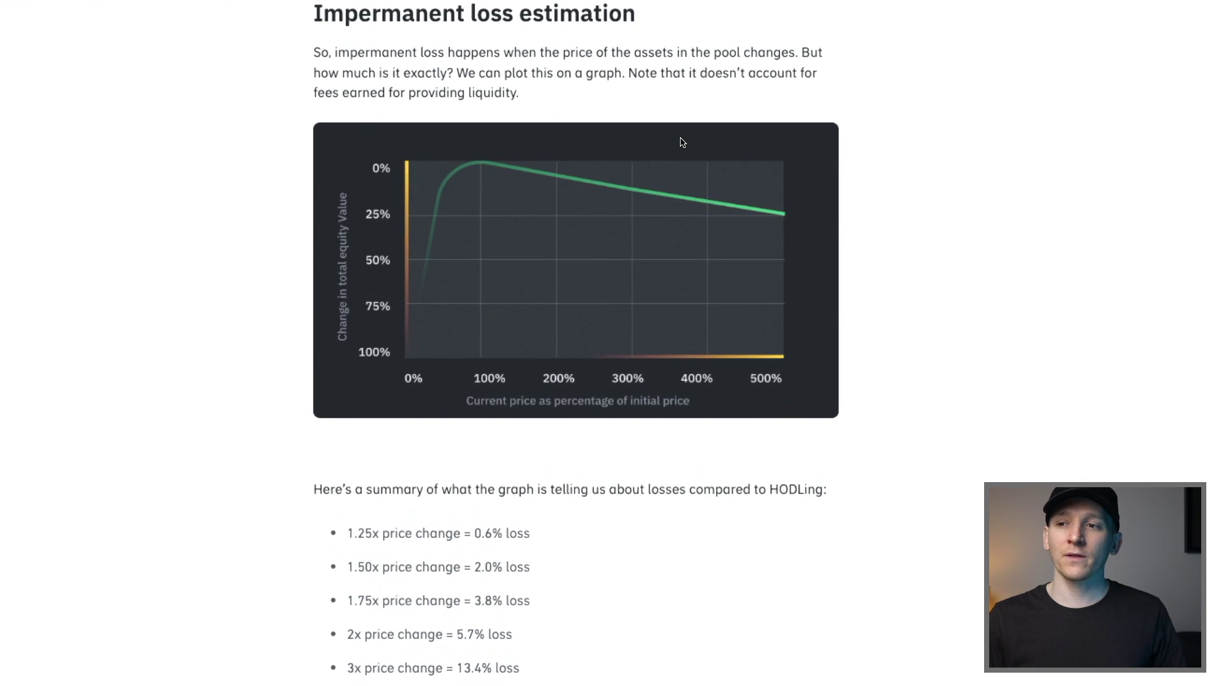
- Read the article's impermanent loss estimation graph and its summary of losses compared to HODLing
scroll(673, 152, "up", 1)
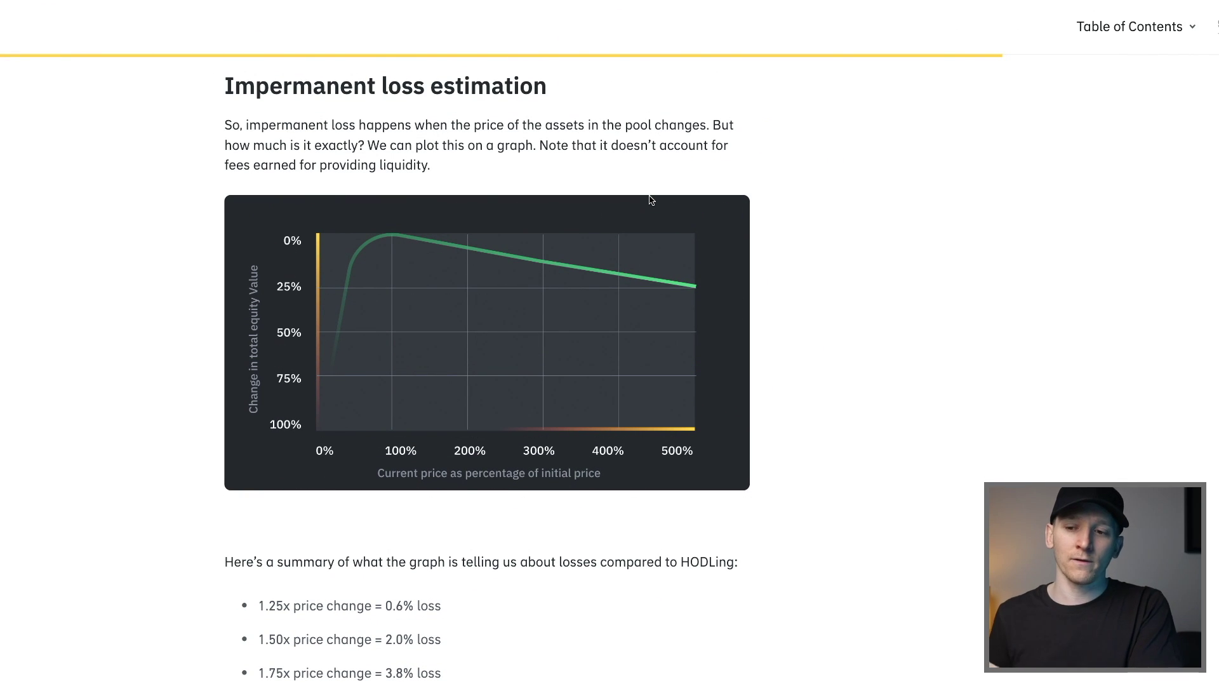
scroll(526, 235, "down", 1)
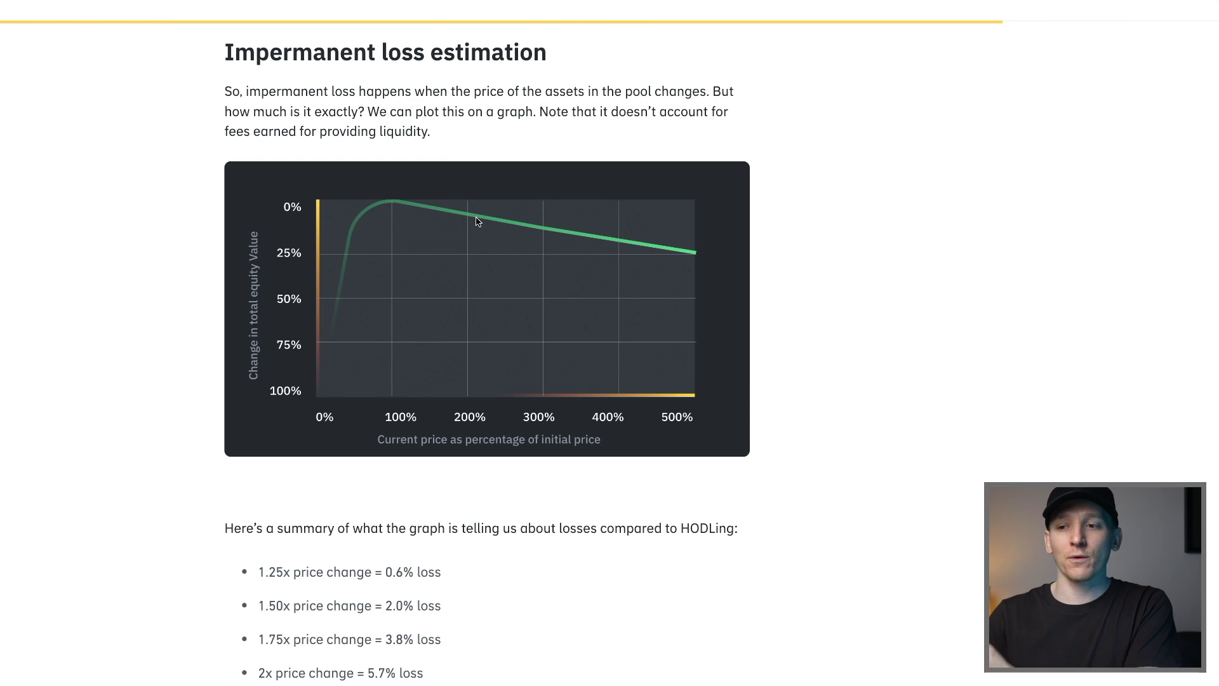
scroll(462, 279, "down", 1)
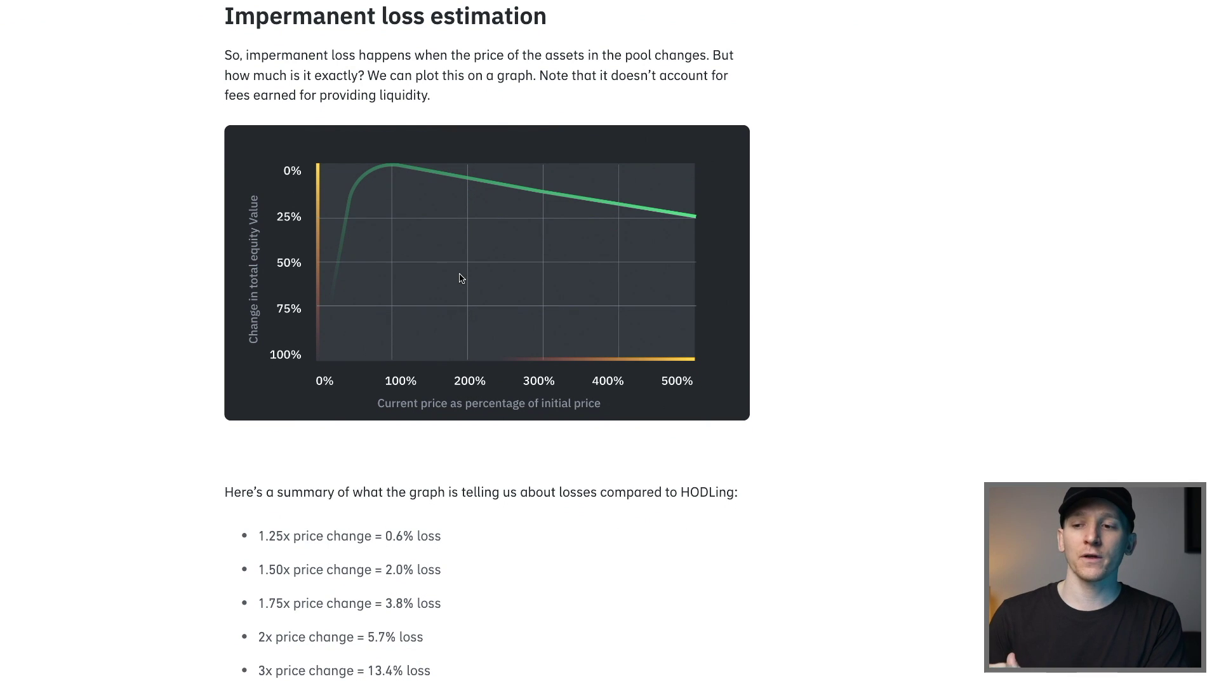
scroll(469, 308, "up", 1)
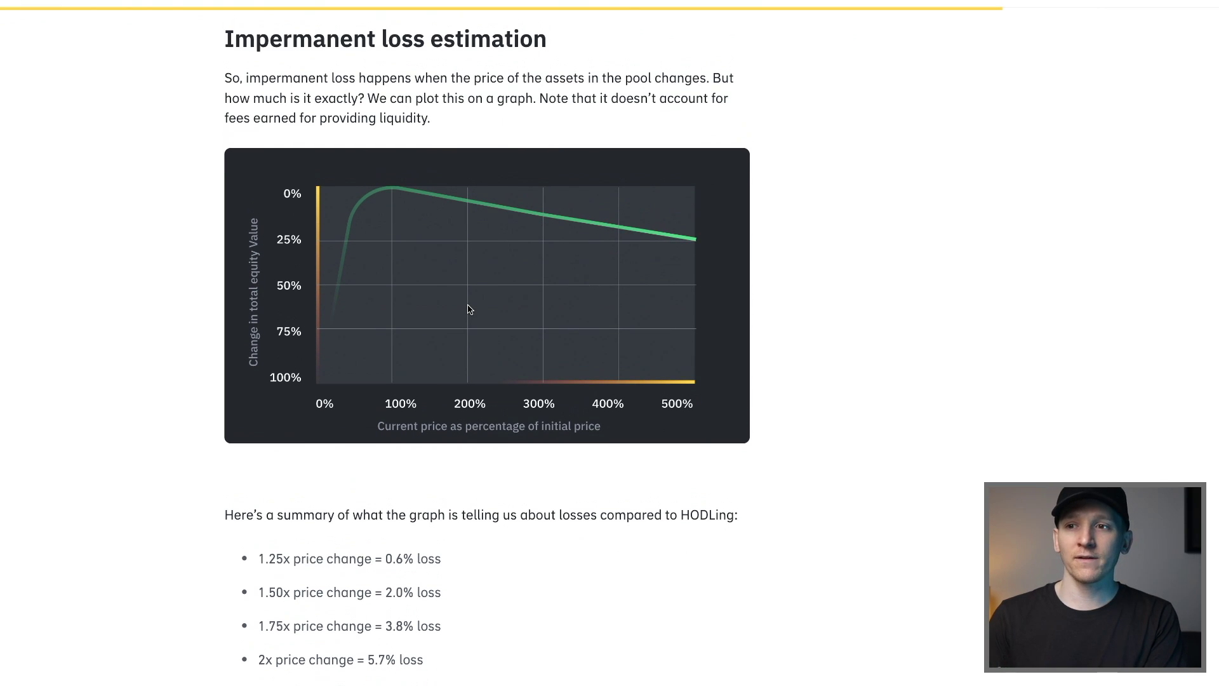
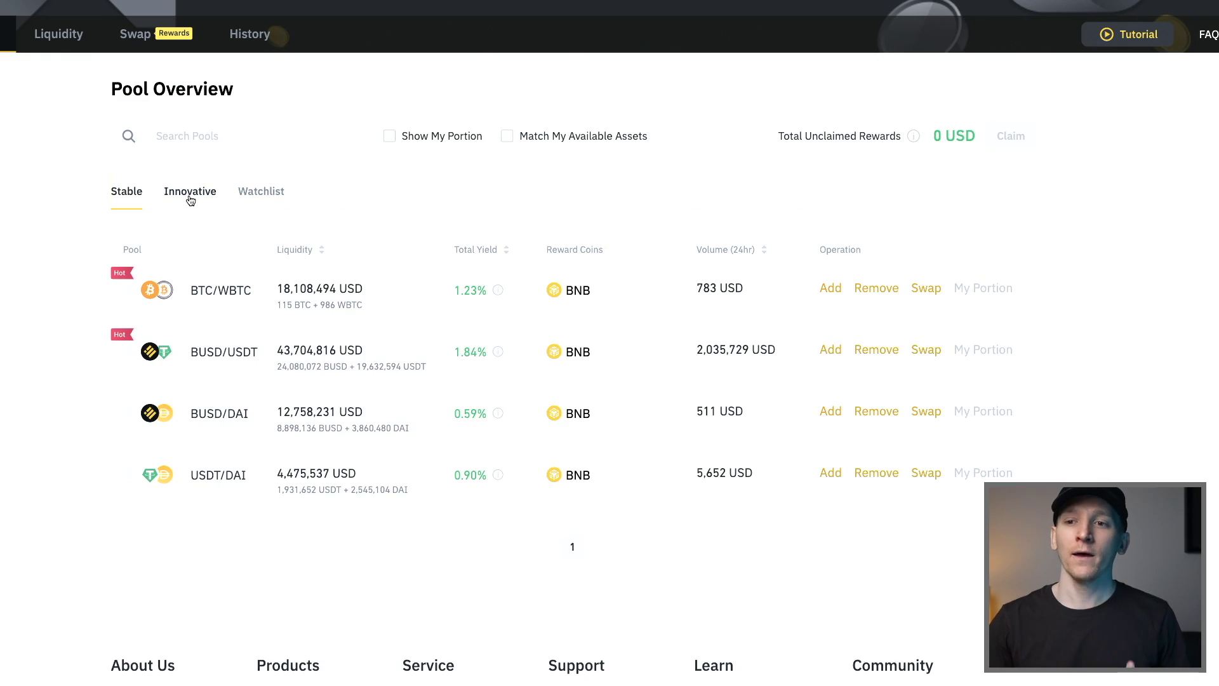
- Display the innovative pools and inspect the ETH/BETH pool's token pair, total yield and reward coins
left_click(191, 196)
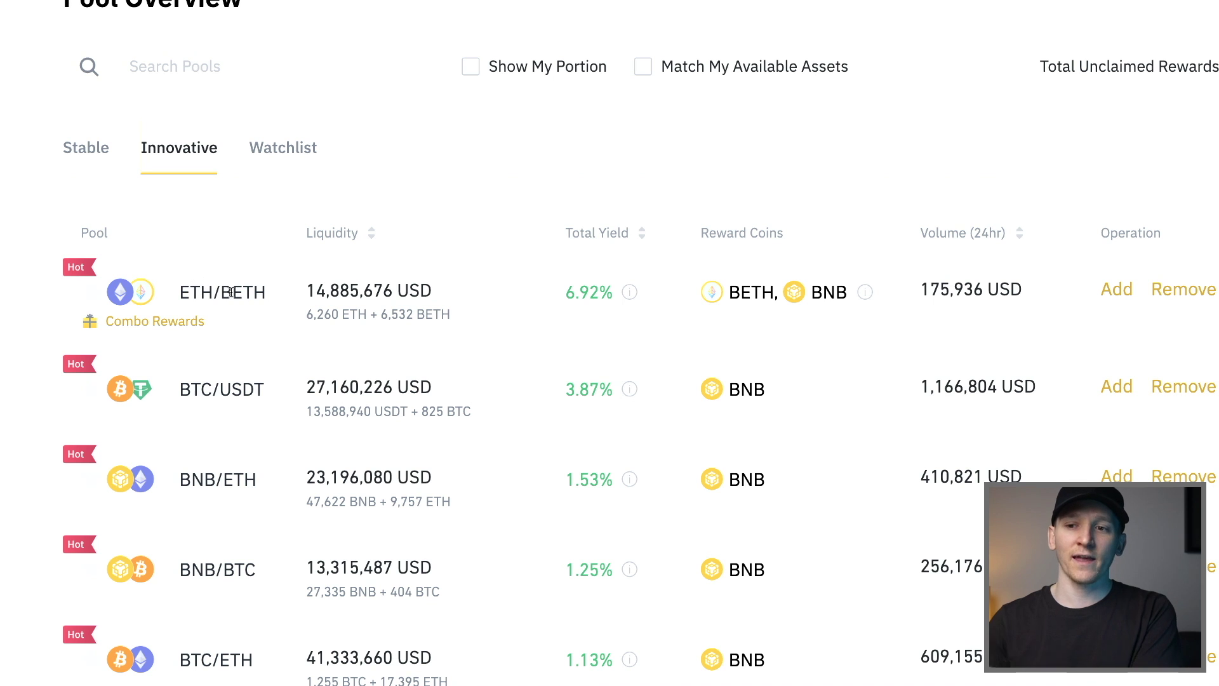
left_click_drag(219, 291, 261, 290)
left_click(261, 293)
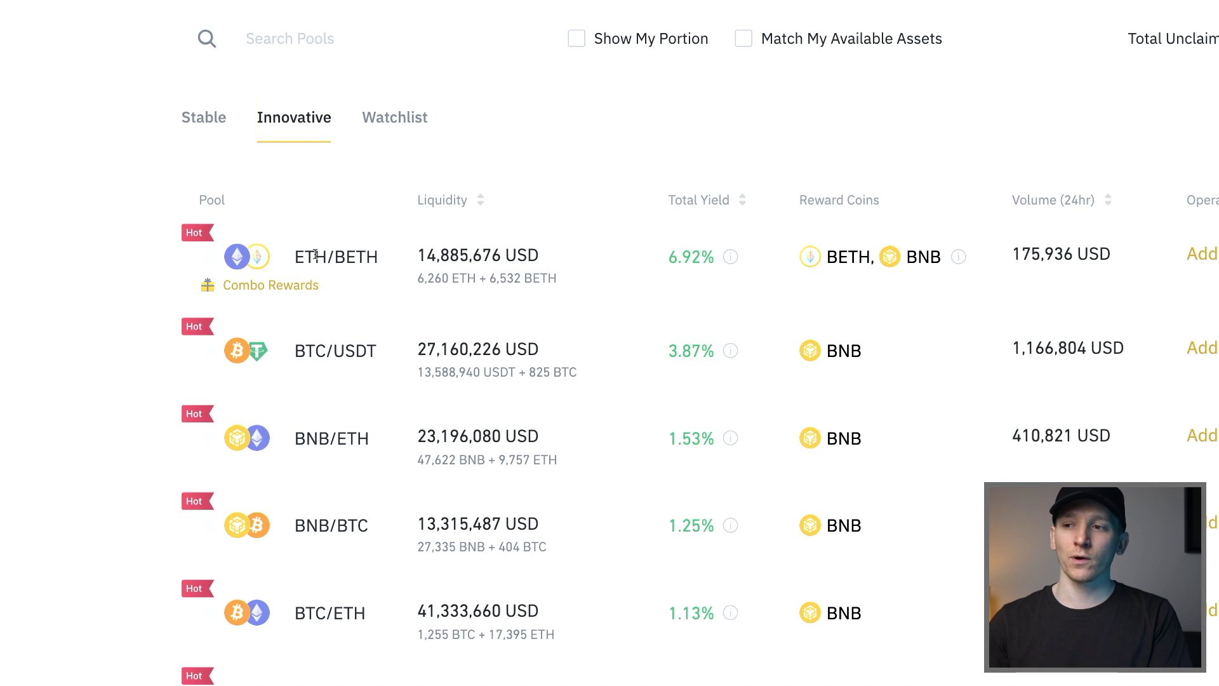
scroll(316, 255, "right", 5)
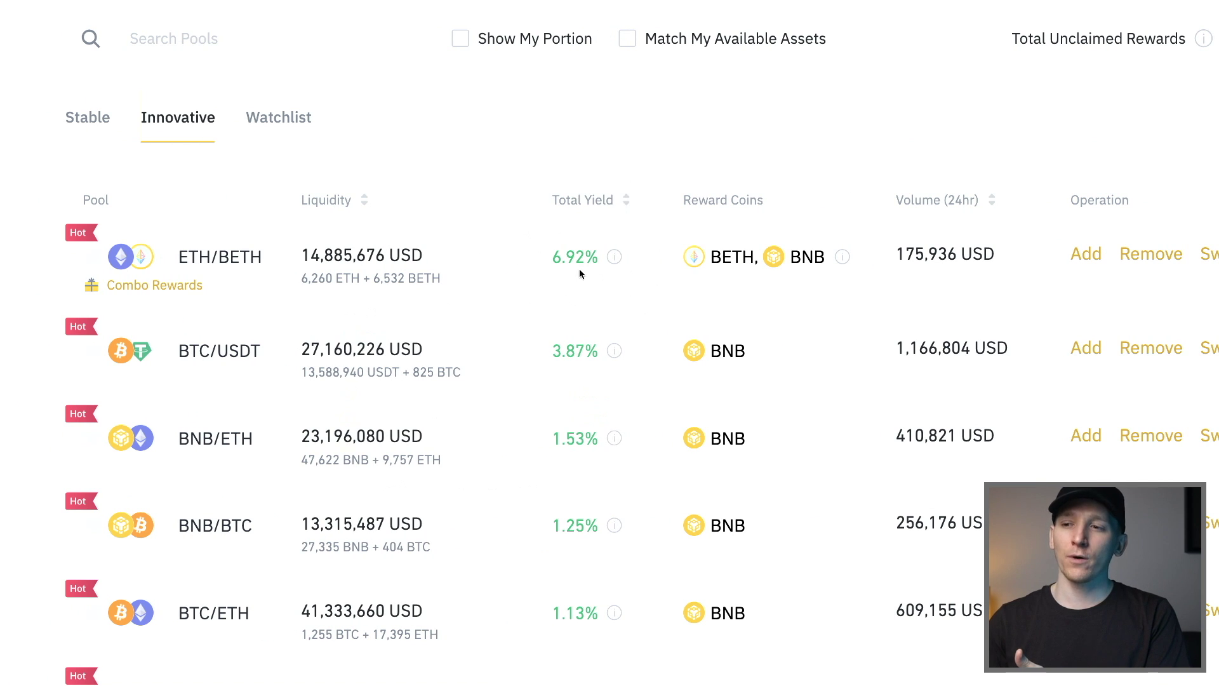
left_click_drag(555, 256, 597, 256)
left_click(591, 256)
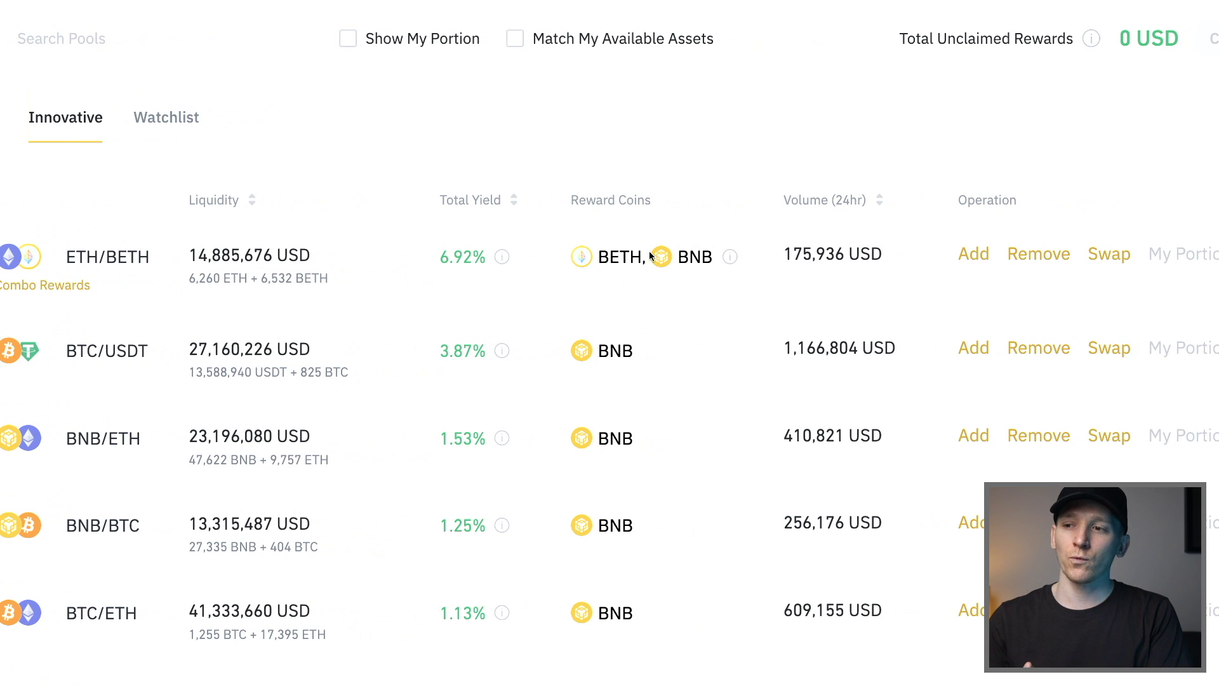
mouse_move(502, 256)
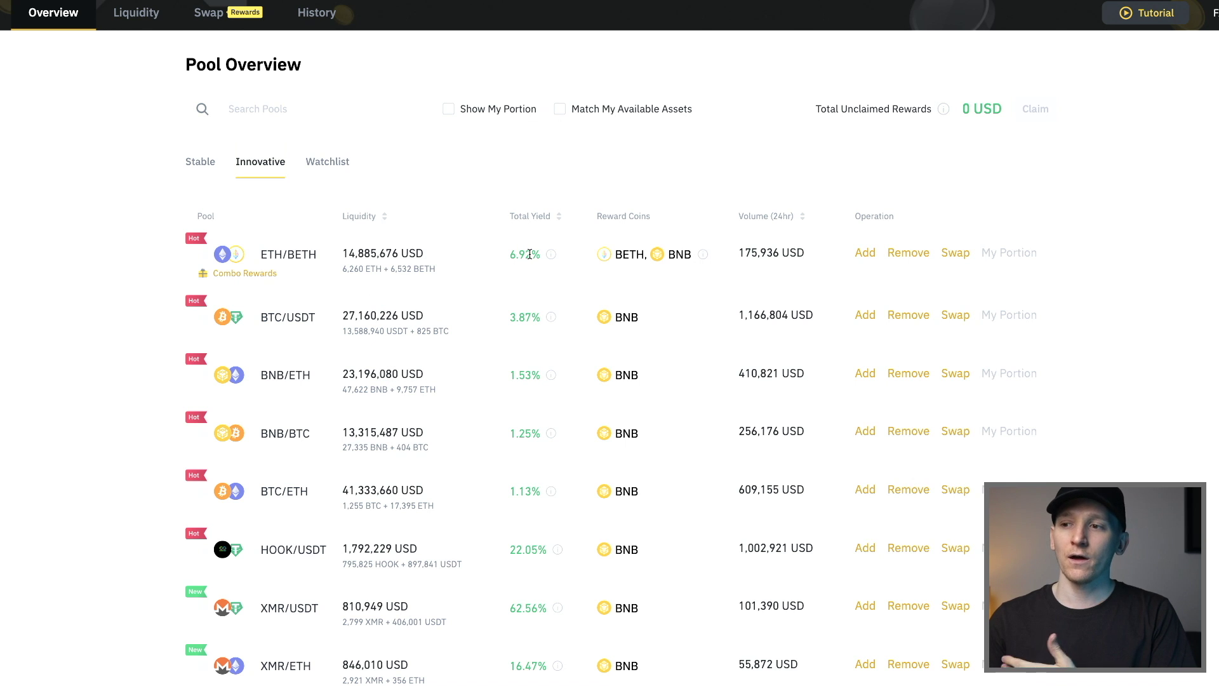
scroll(530, 254, "right", 2)
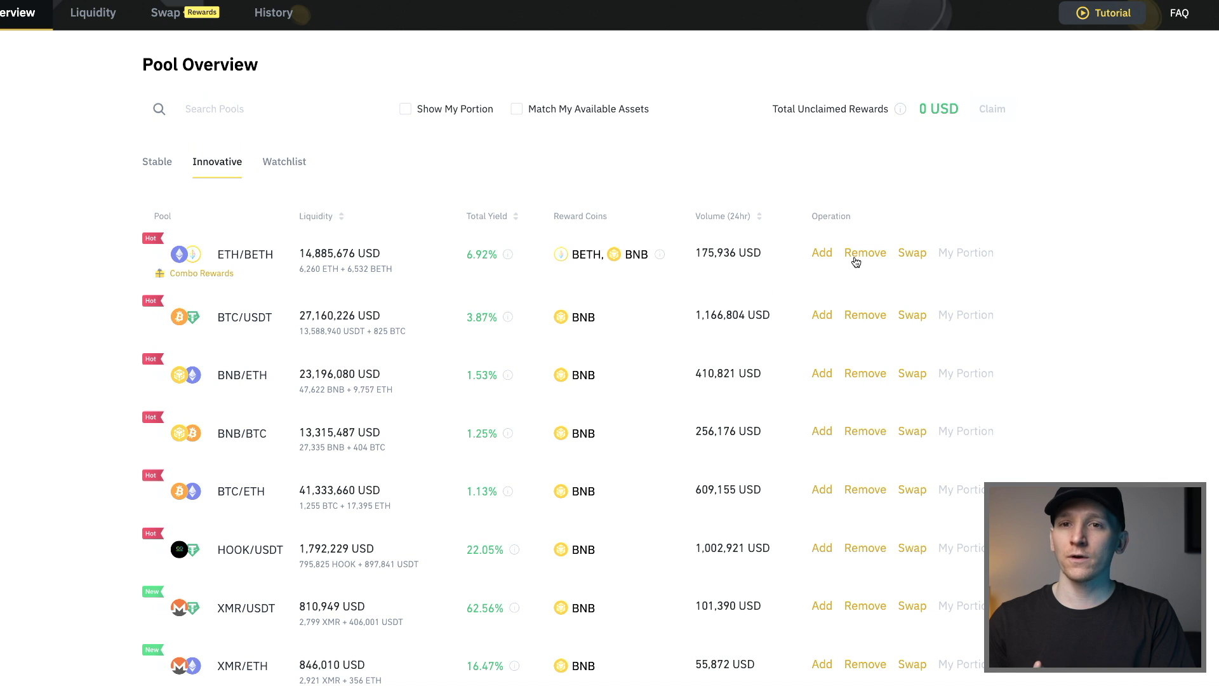
- Set up an ETH-only liquidity addition to the ETH/BETH pool with the maximum available 0.02542926 ETH and check its slippage
left_click(822, 254)
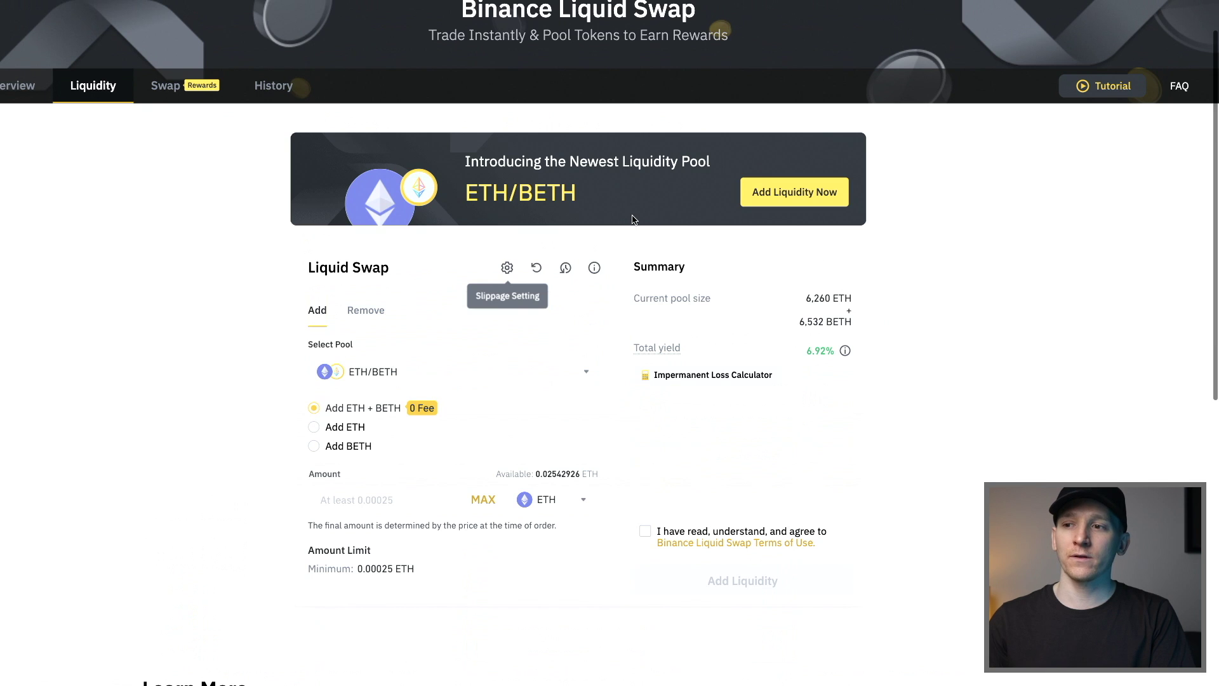
scroll(855, 238, "down", 1)
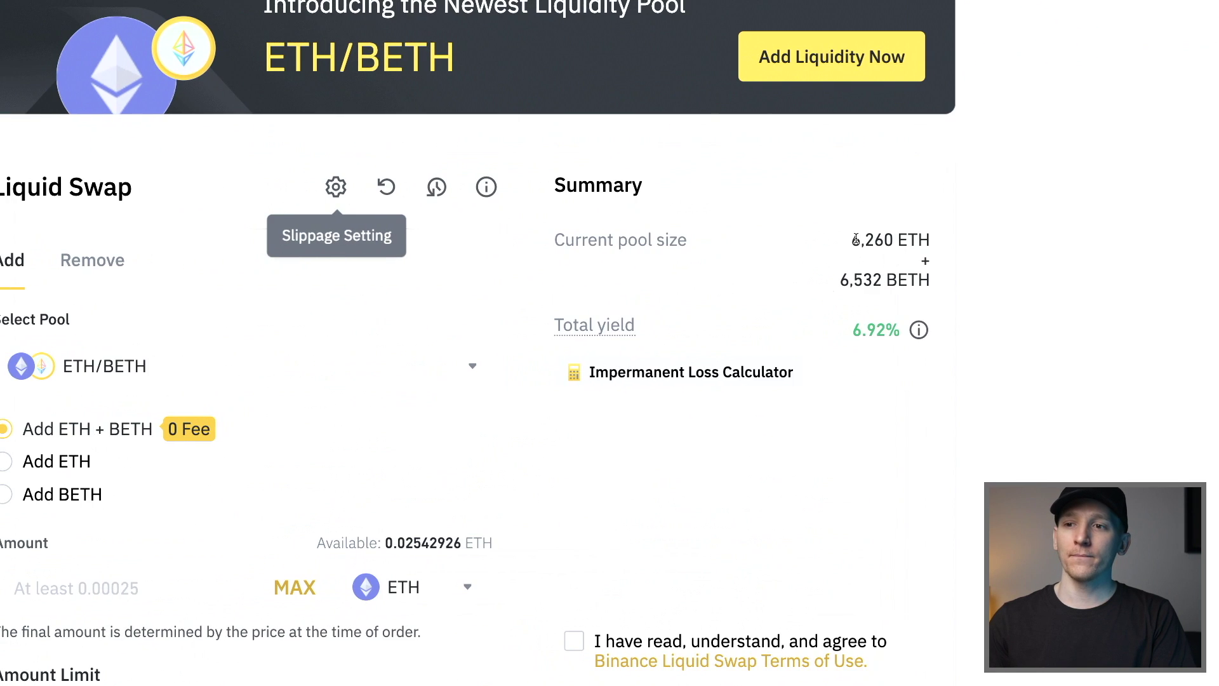
scroll(788, 308, "down", 1)
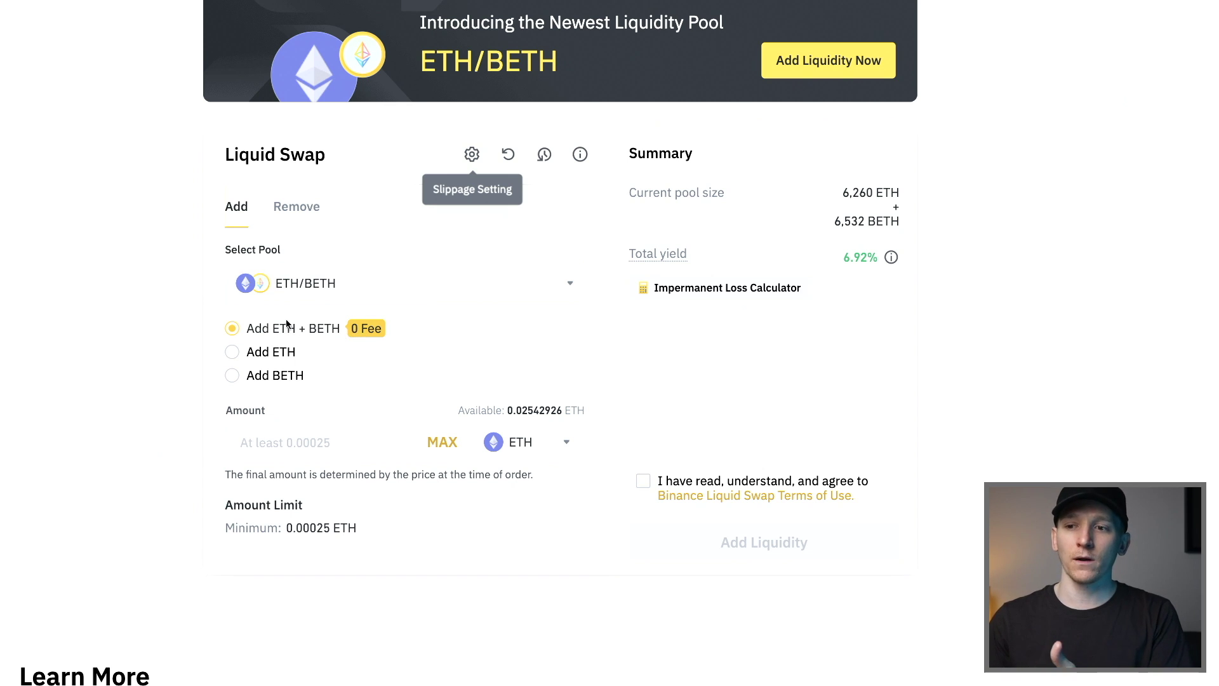
left_click(232, 352)
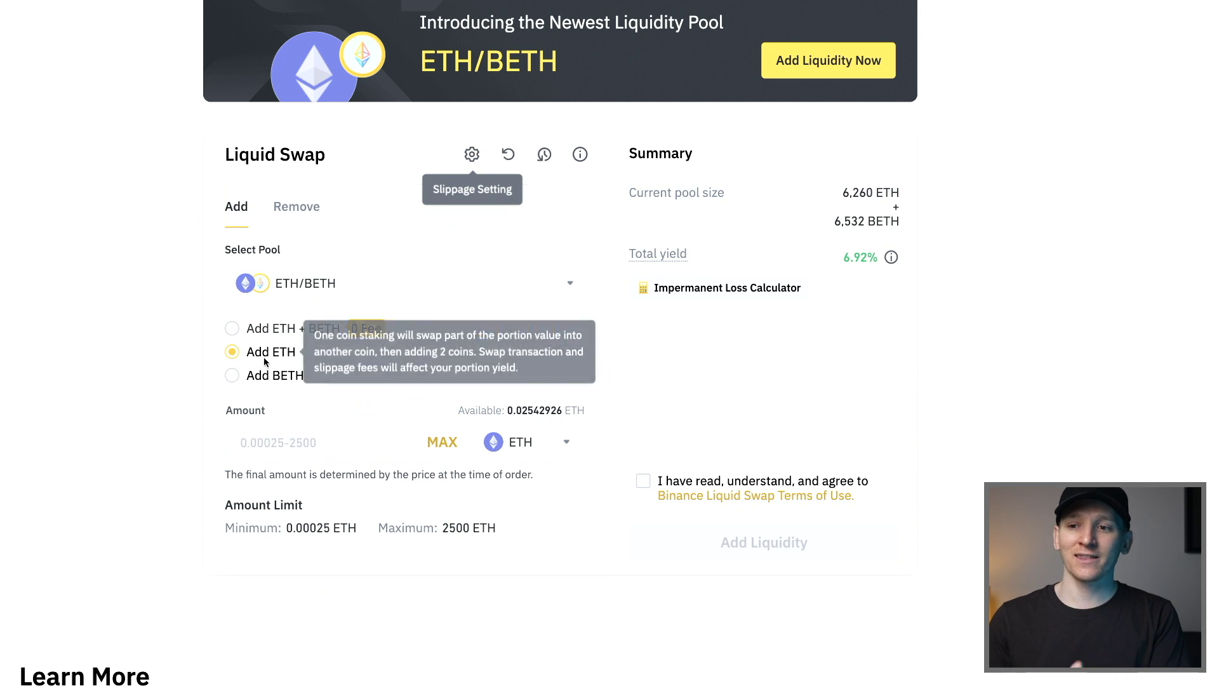
left_click(443, 441)
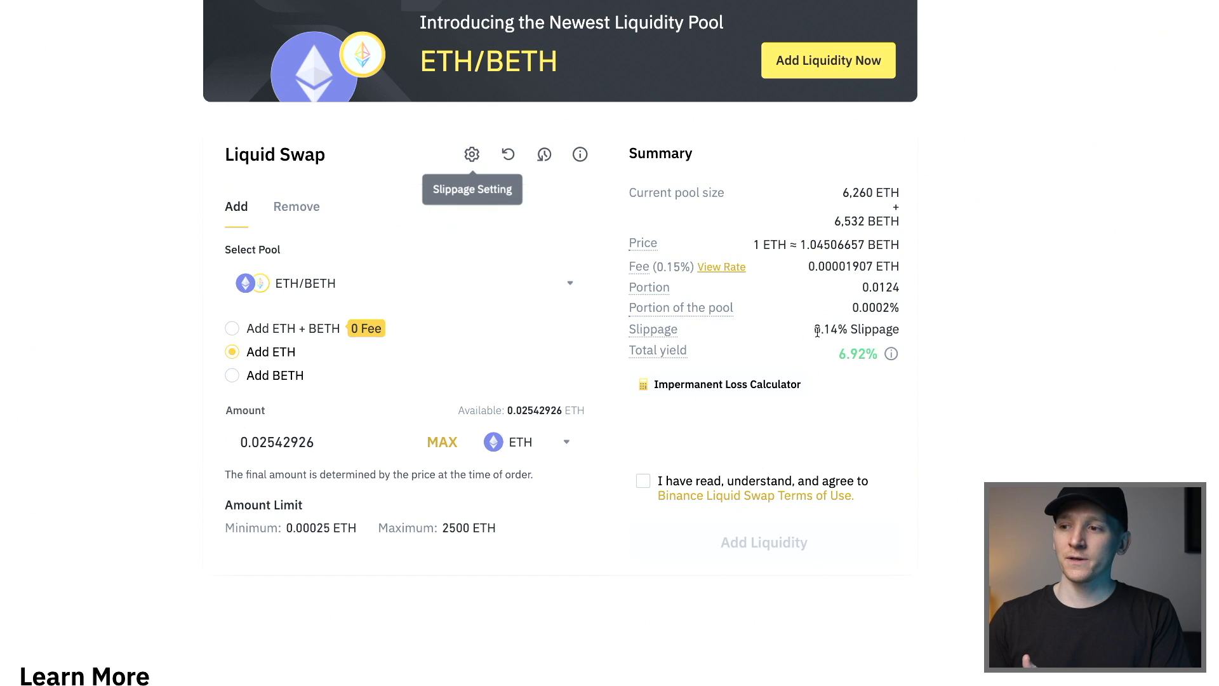
left_click_drag(814, 330, 846, 329)
left_click(864, 331)
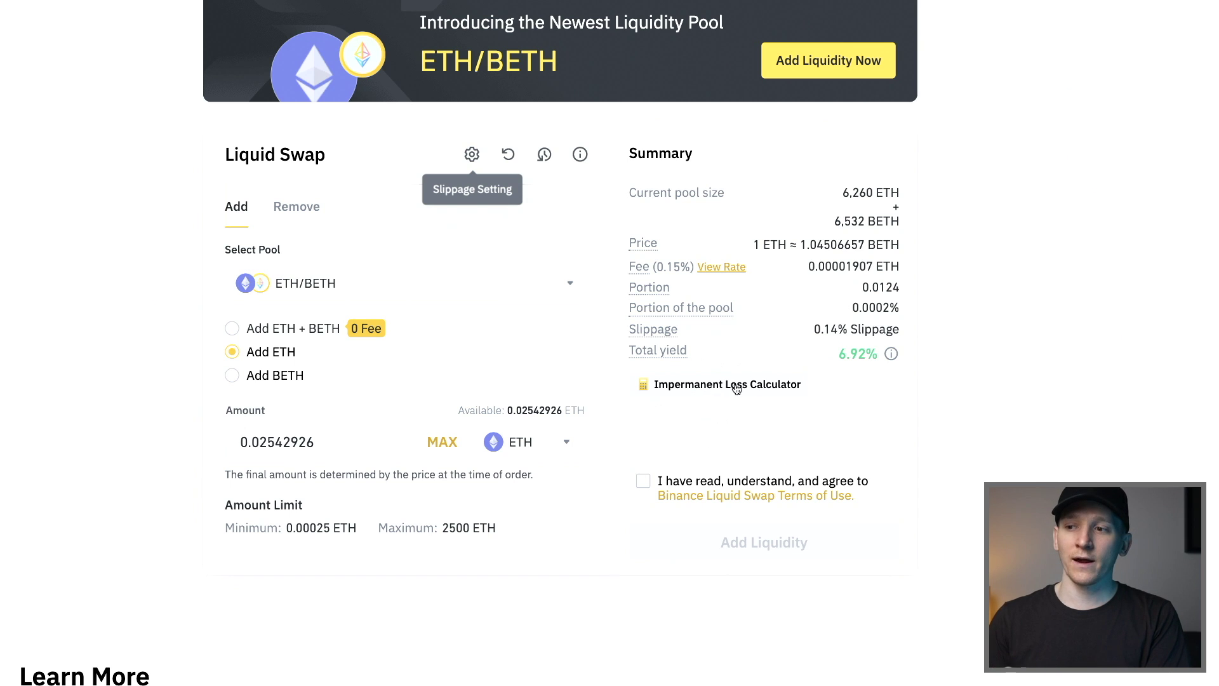
- Estimate the ETH/BETH pool's impermanent loss for 1.50 ETH at an expected redemption price of 1.80 ETH per BETH
left_click(697, 388)
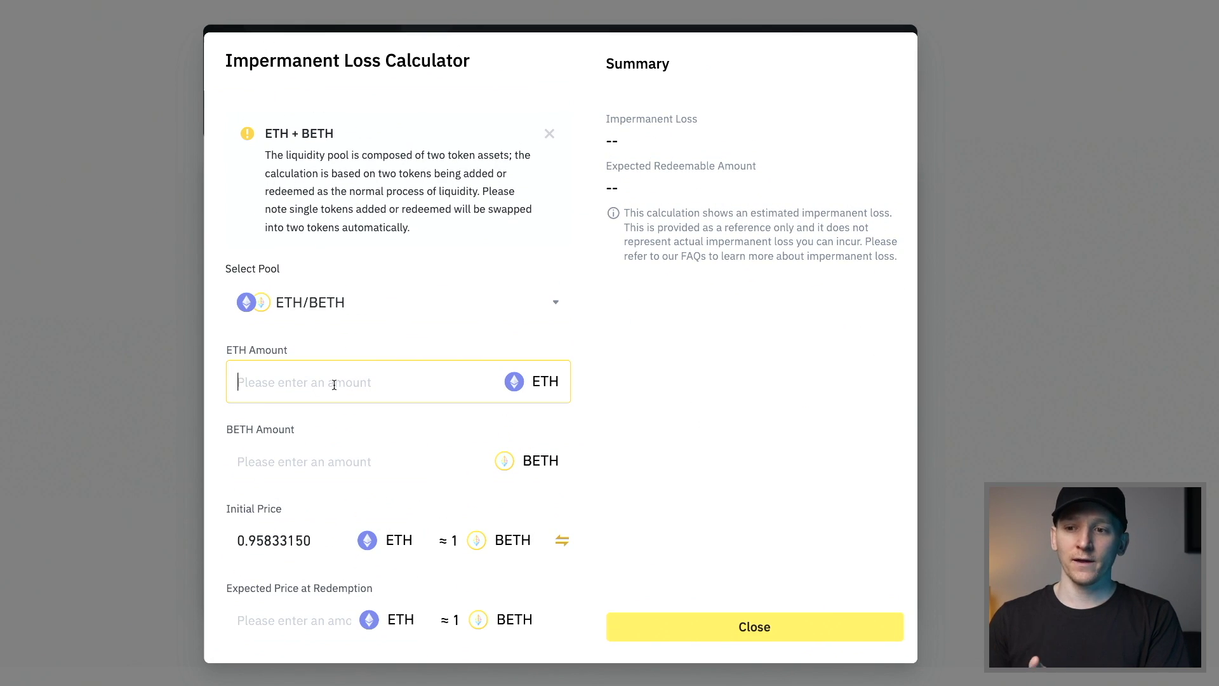
type("1.50")
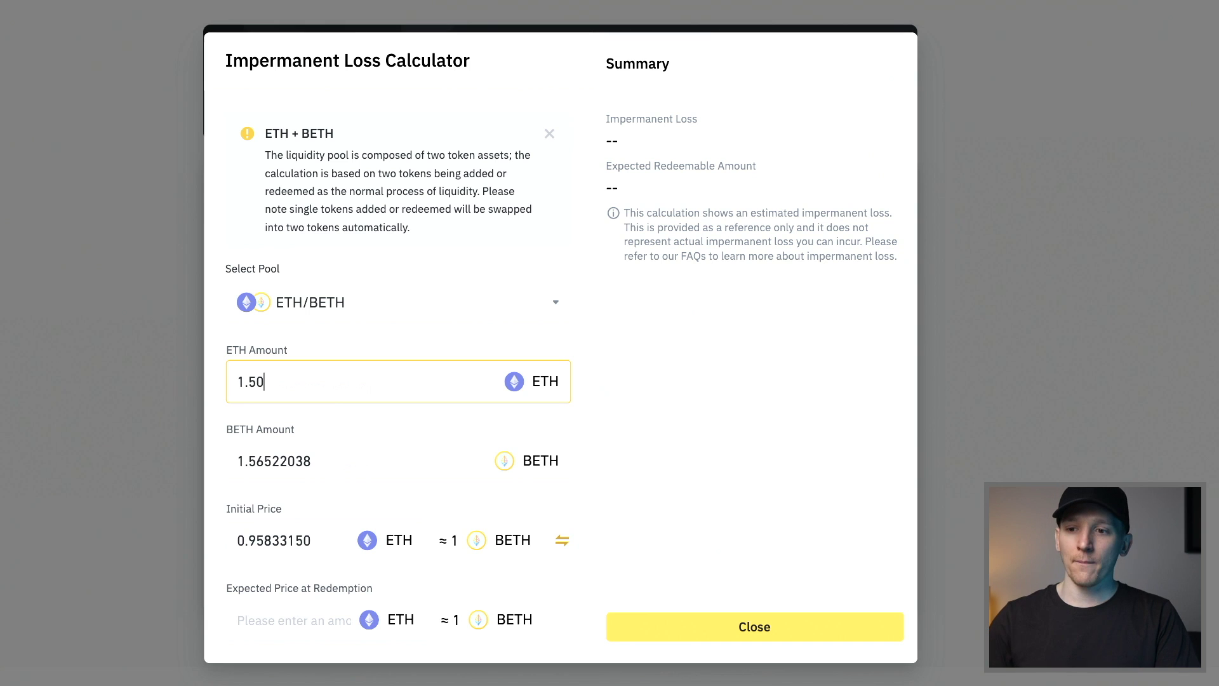
scroll(263, 516, "down", 1)
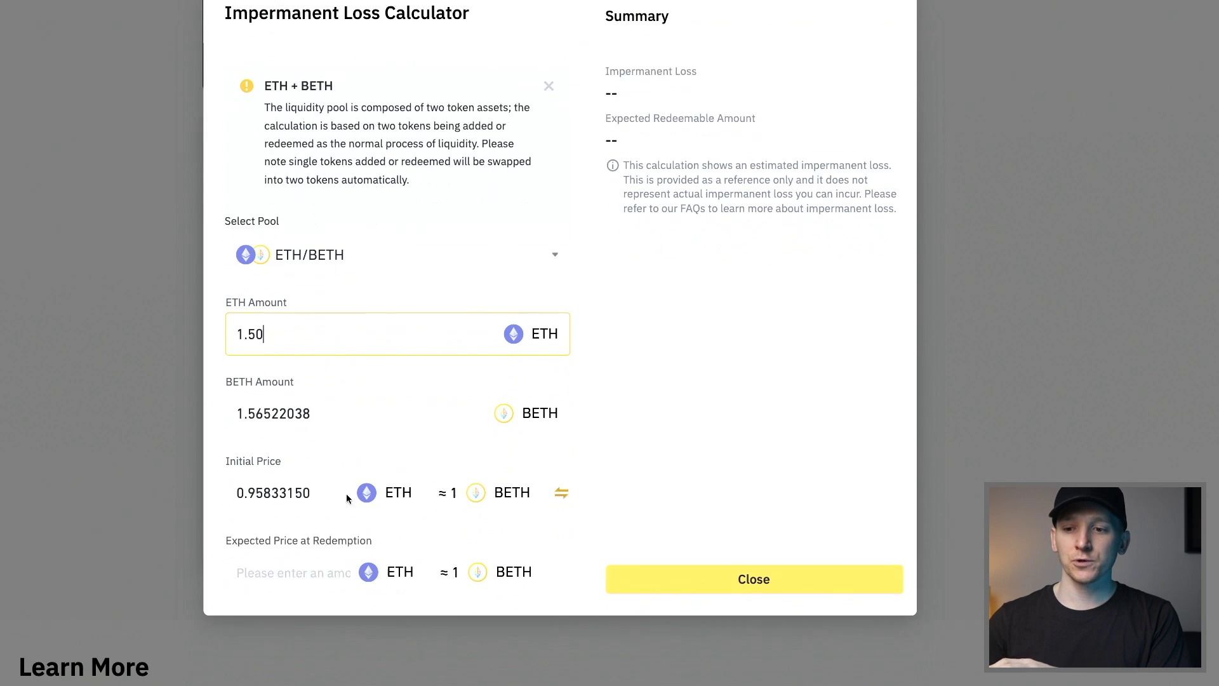
left_click(288, 565)
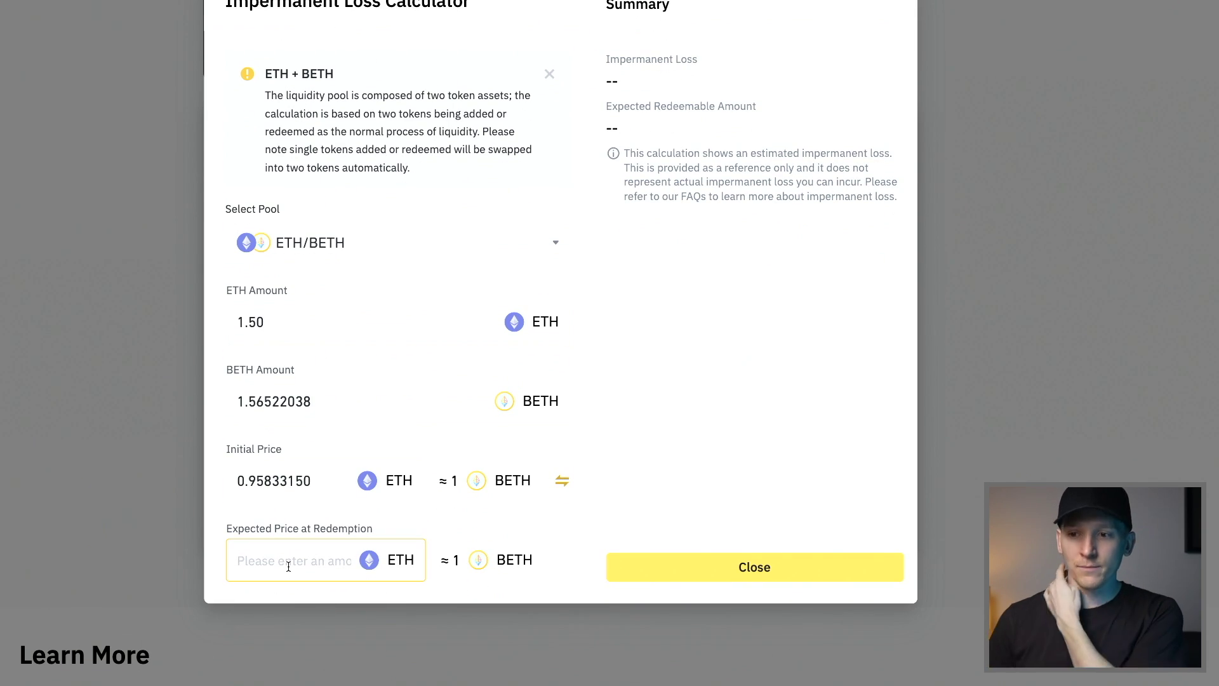
type("1.80")
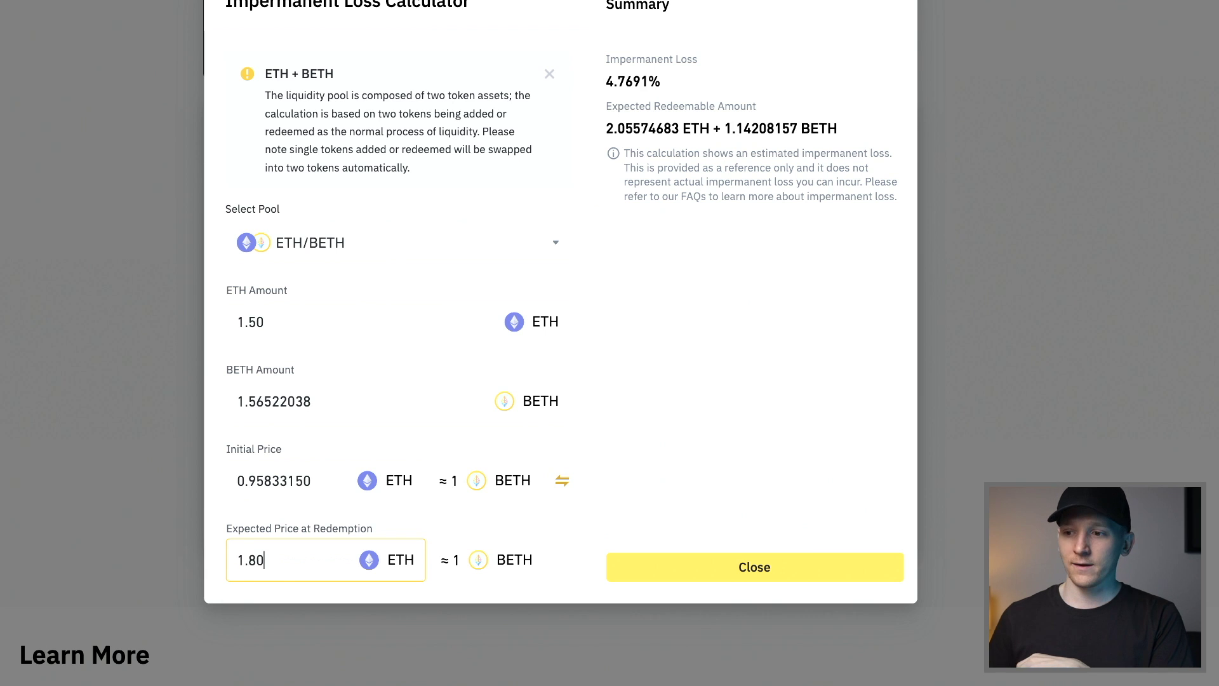
scroll(633, 346, "up", 2)
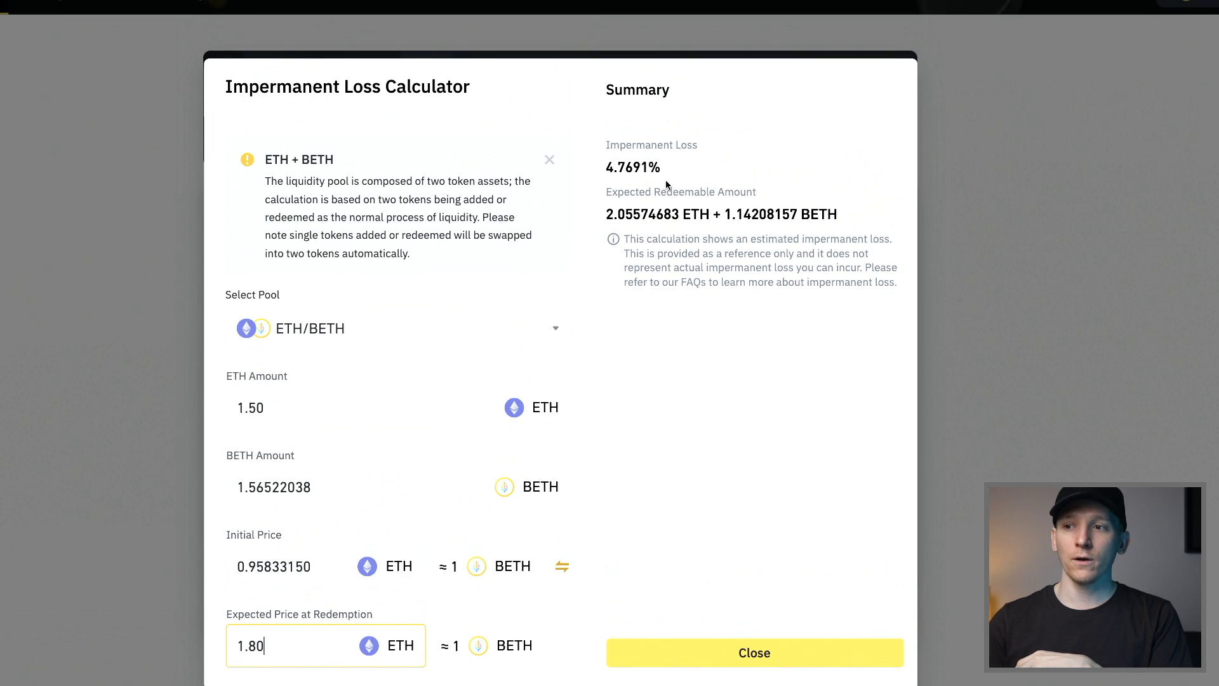
scroll(667, 178, "down", 1)
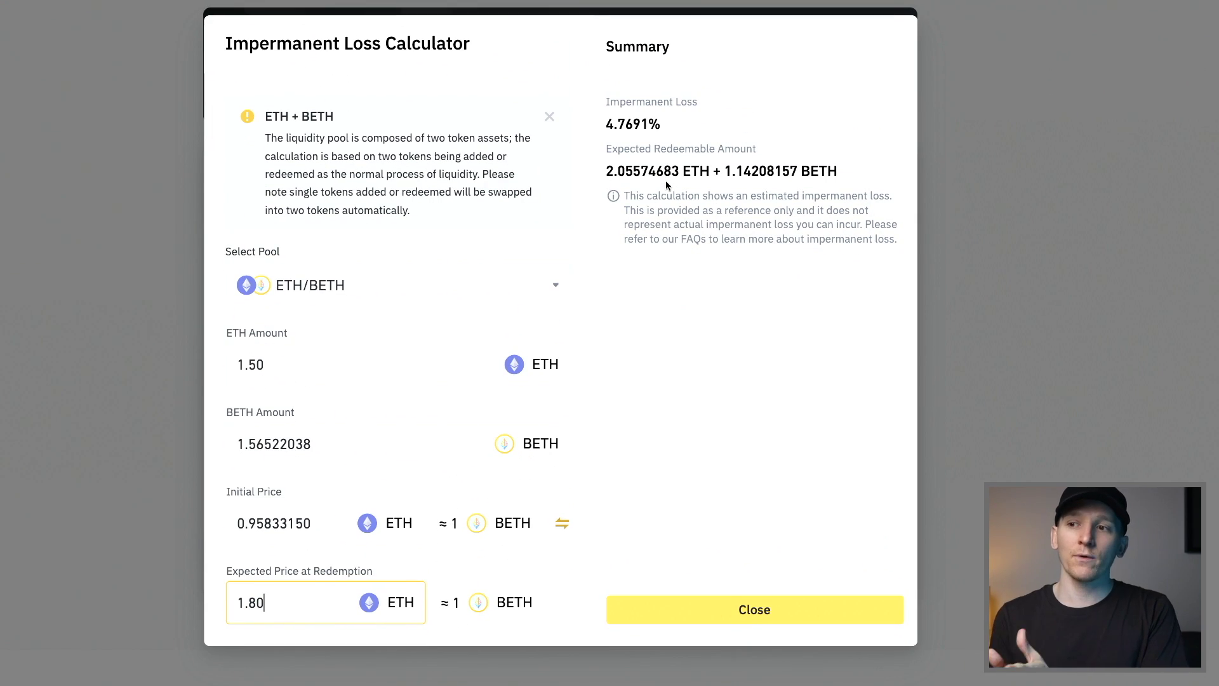
scroll(666, 184, "up", 1)
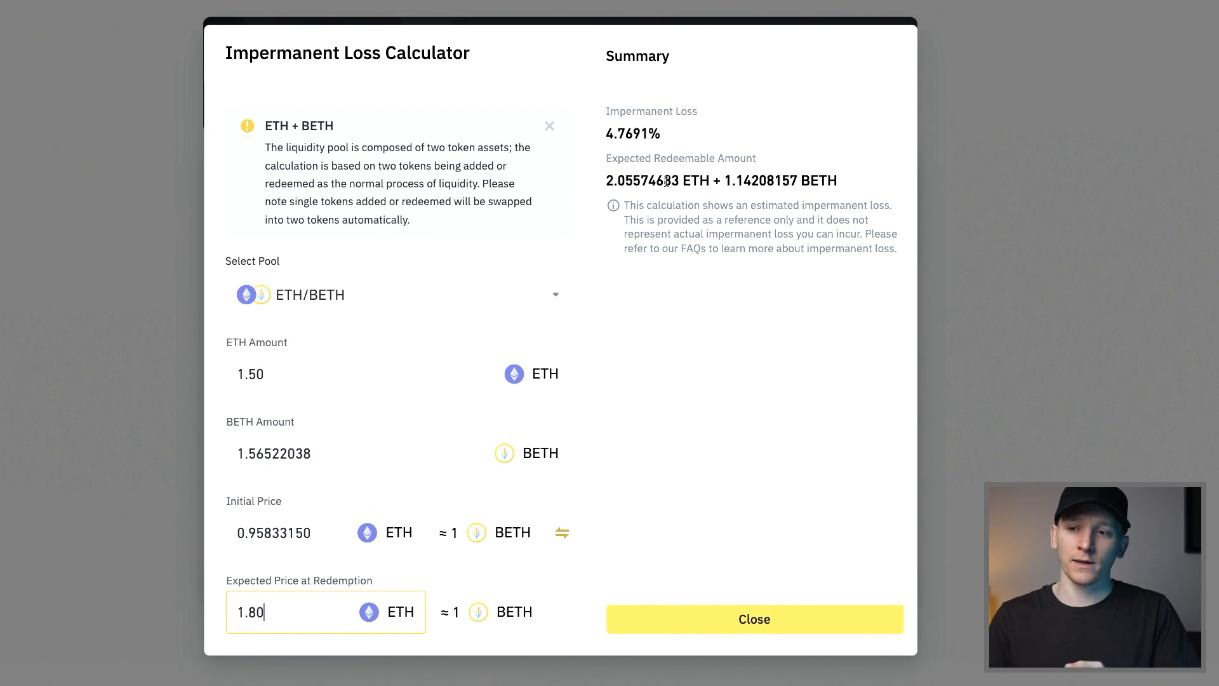
left_click(756, 620)
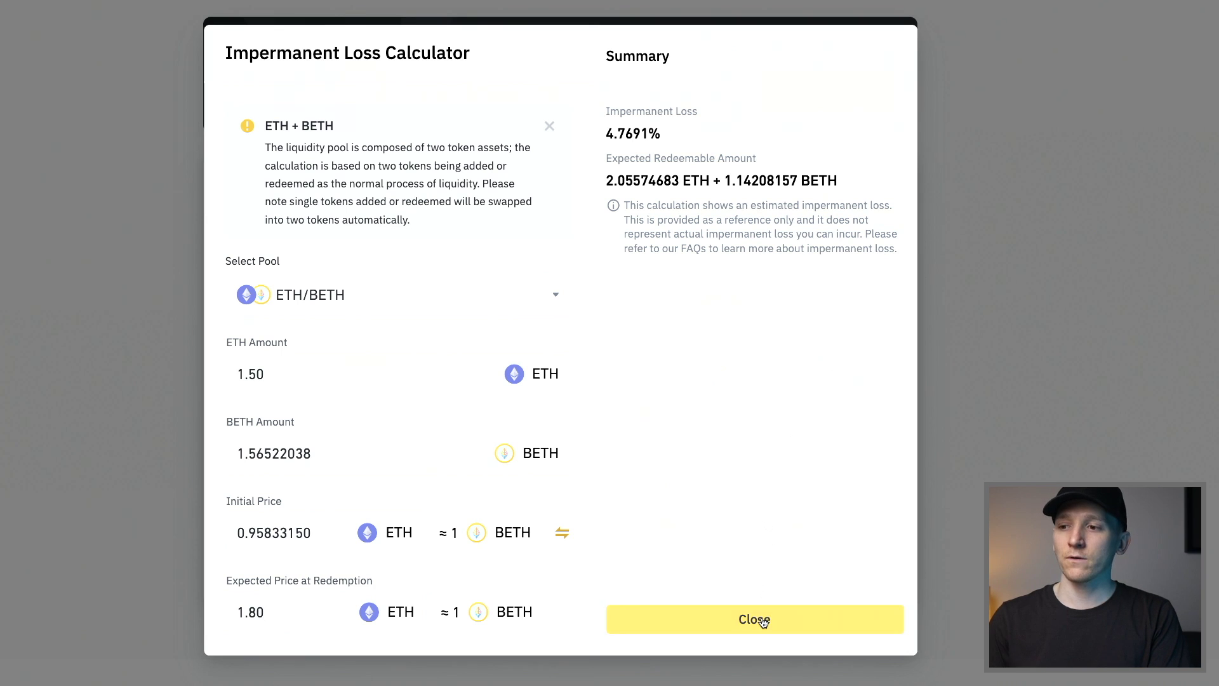
- Agree to the Binance Liquid Swap Terms of Use for the ETH/BETH liquidity addition
scroll(938, 395, "down", 1)
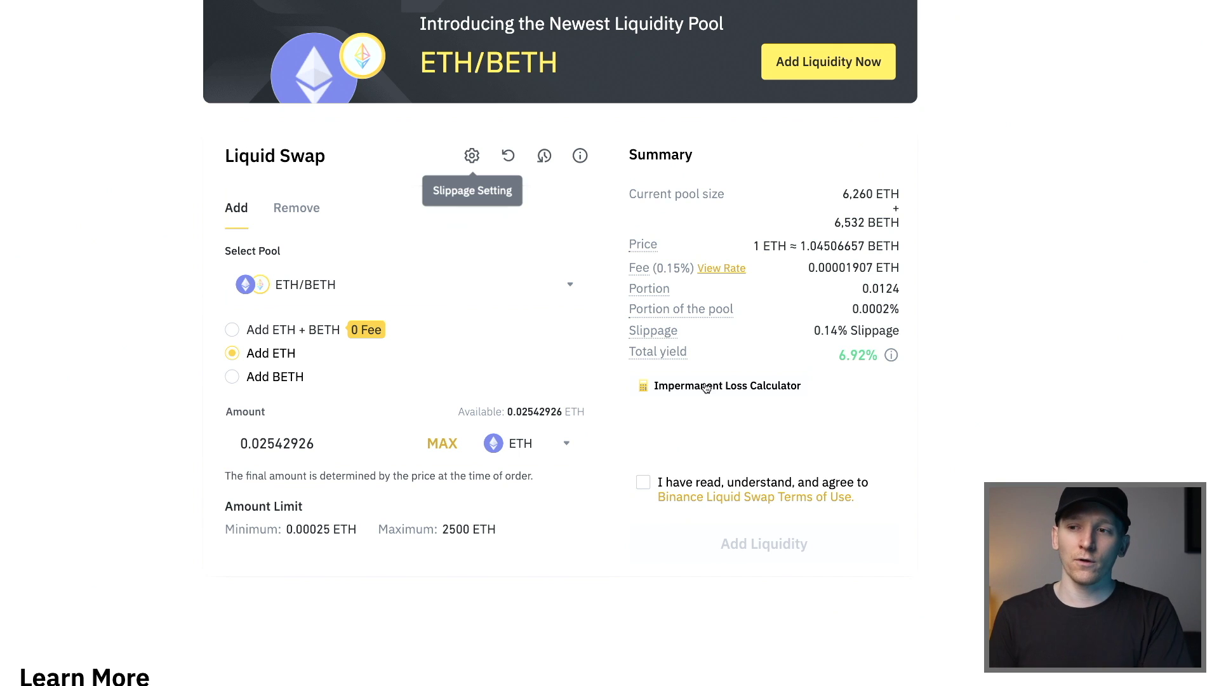
left_click(643, 482)
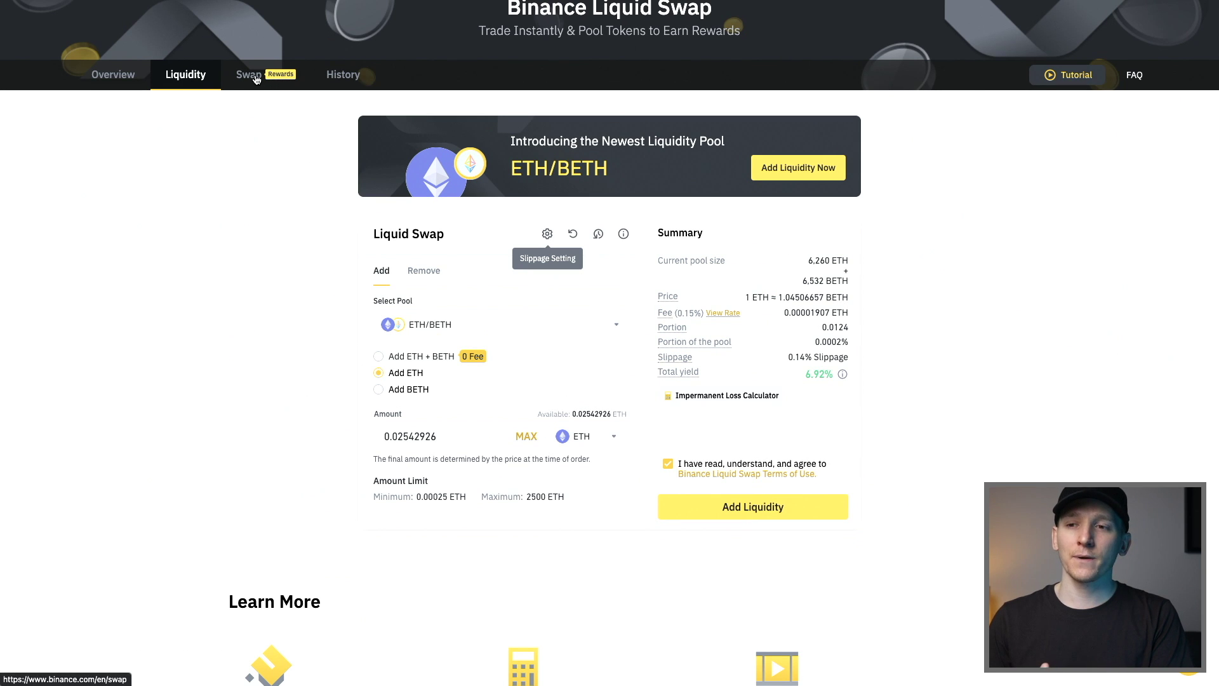
- Review the liquidity history, including the liquidity, distribution and claims records
left_click(357, 78)
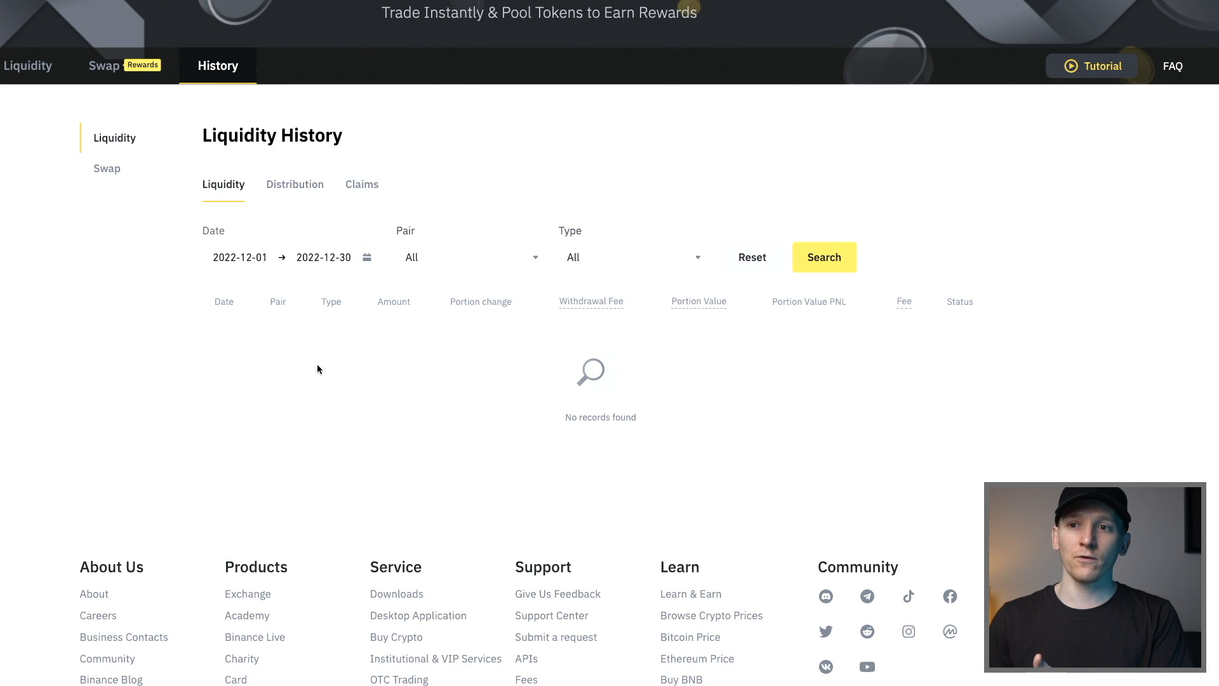
left_click(295, 186)
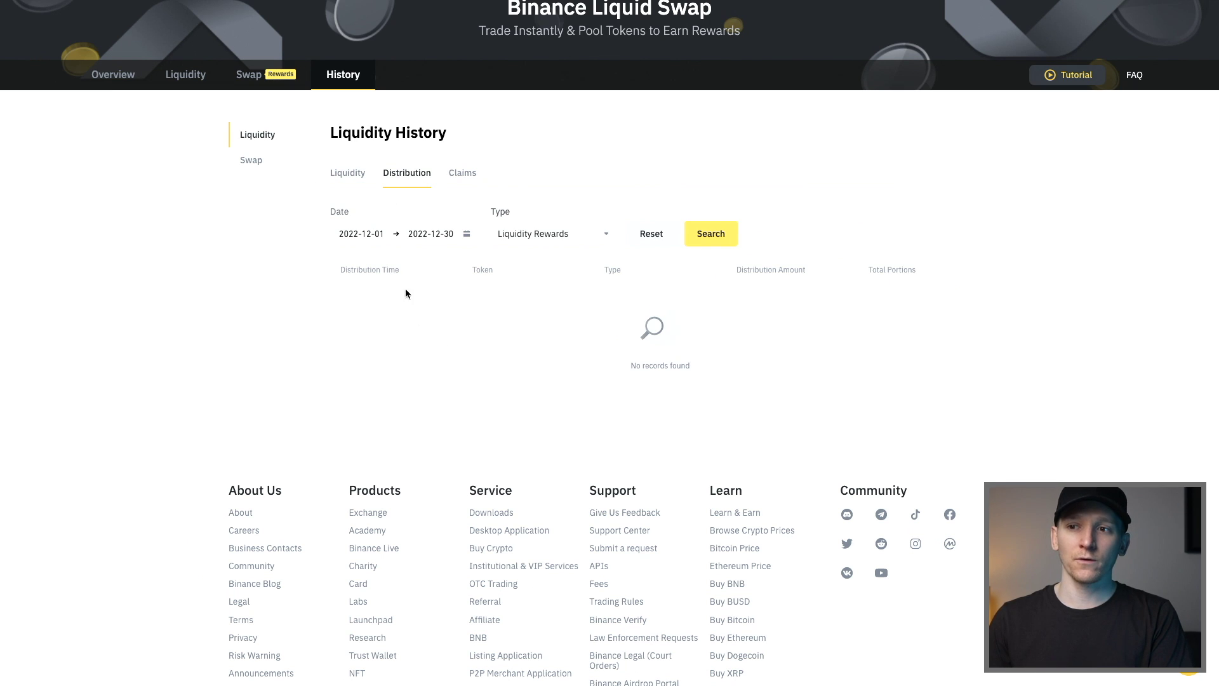
left_click(462, 173)
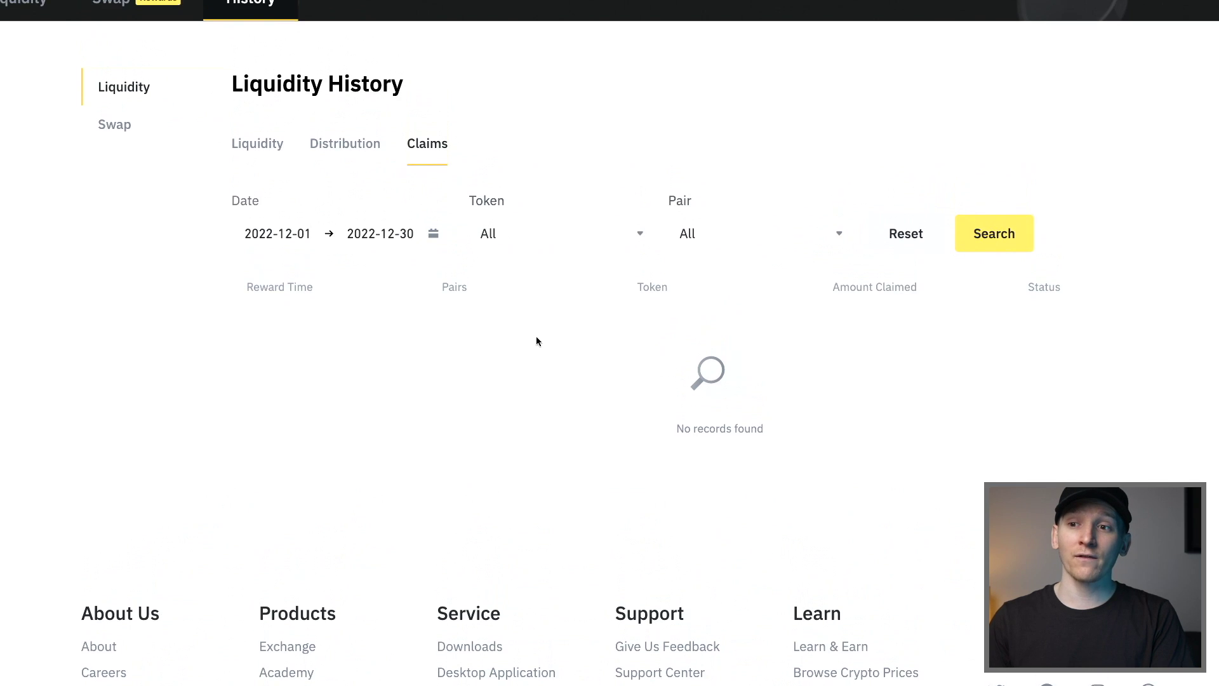
scroll(533, 372, "up", 3)
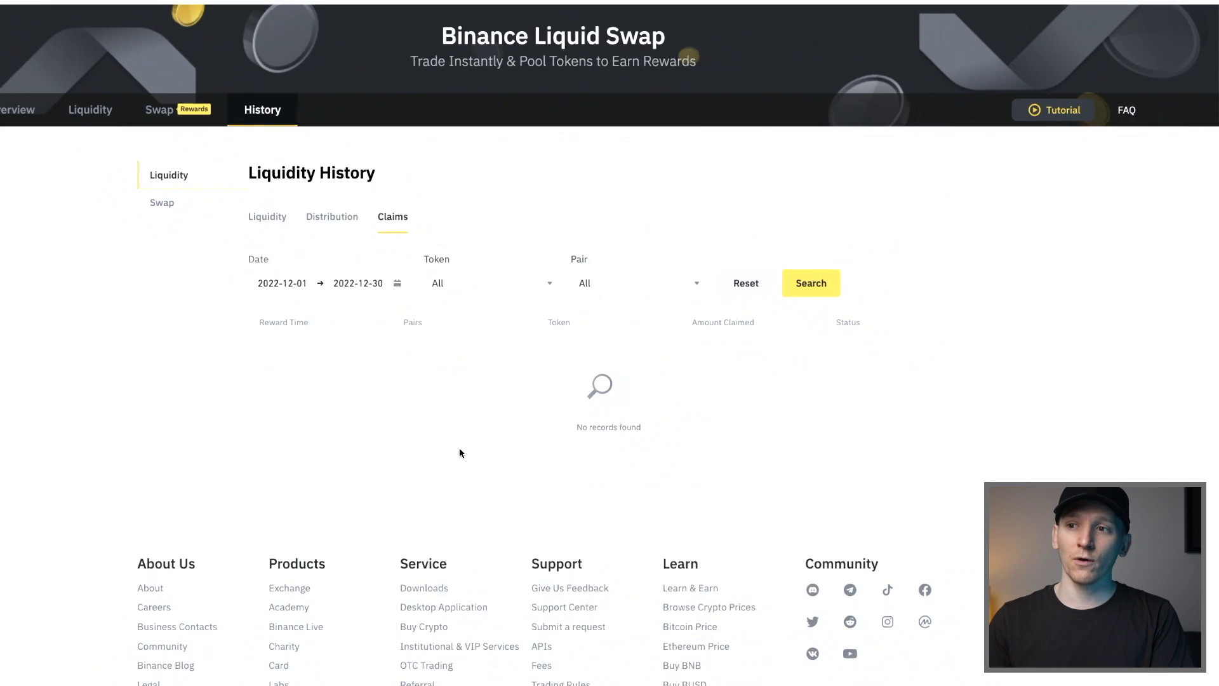